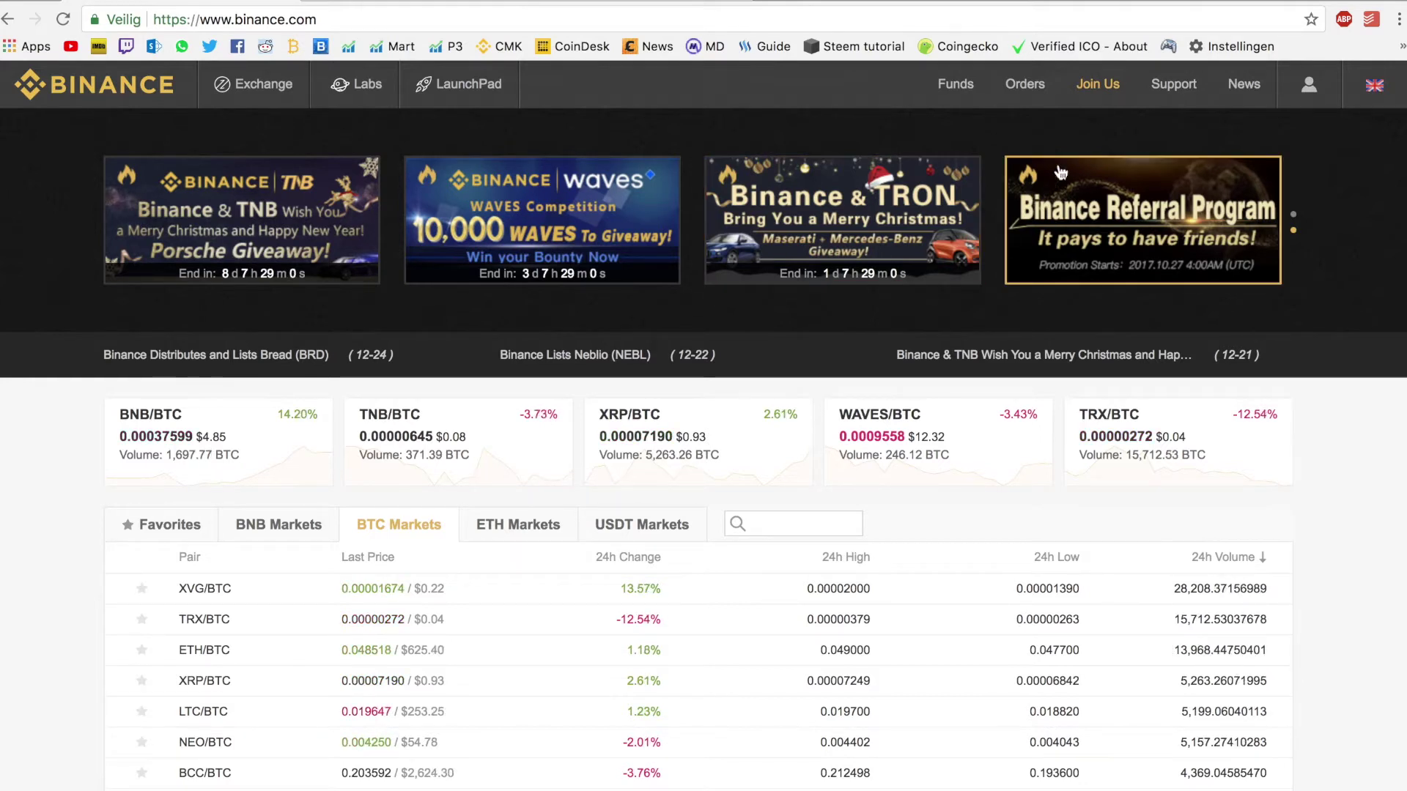
# Go to Funds > Deposits Withdrawals and search the coin list for btc.
pyautogui.moveTo(950, 86)
pyautogui.click(897, 129)
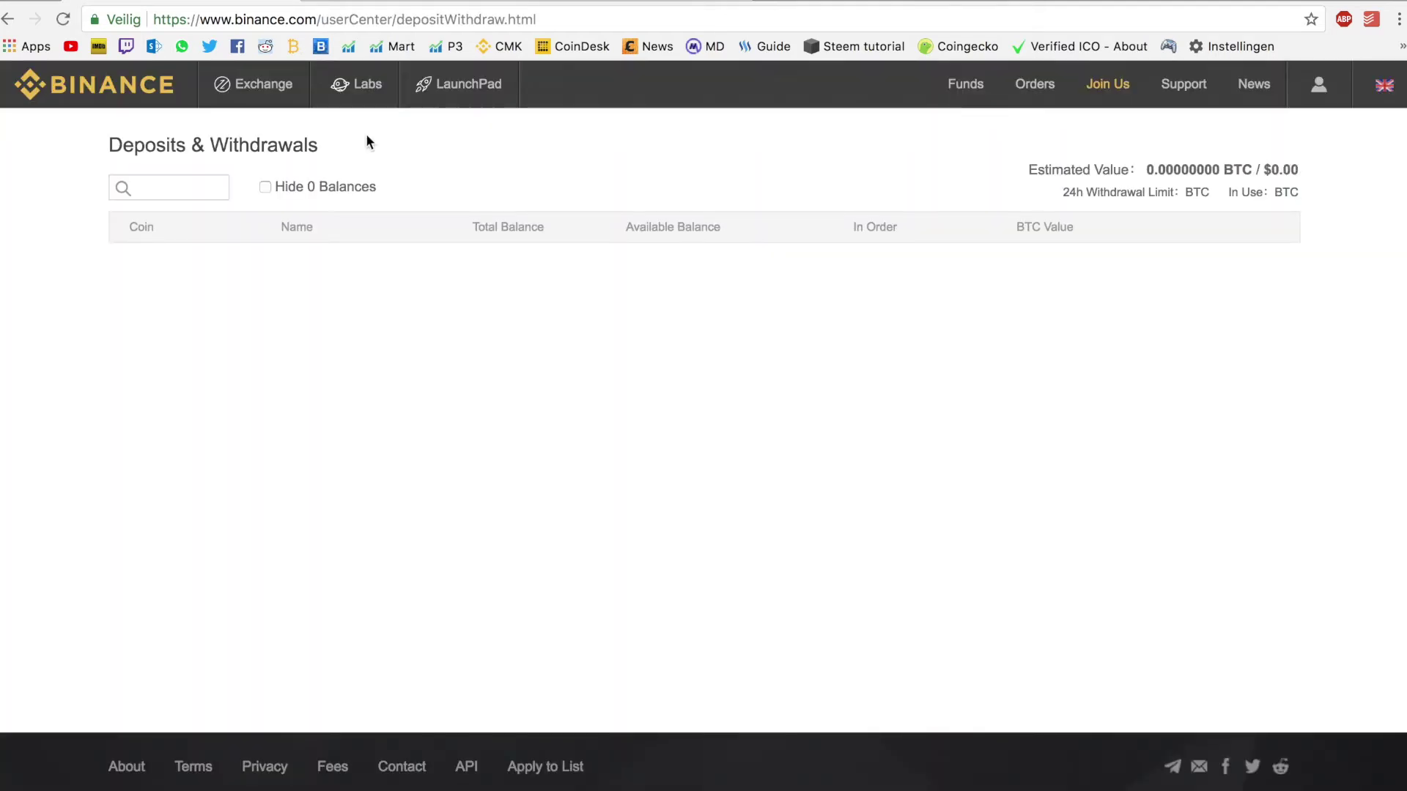
pyautogui.click(178, 191)
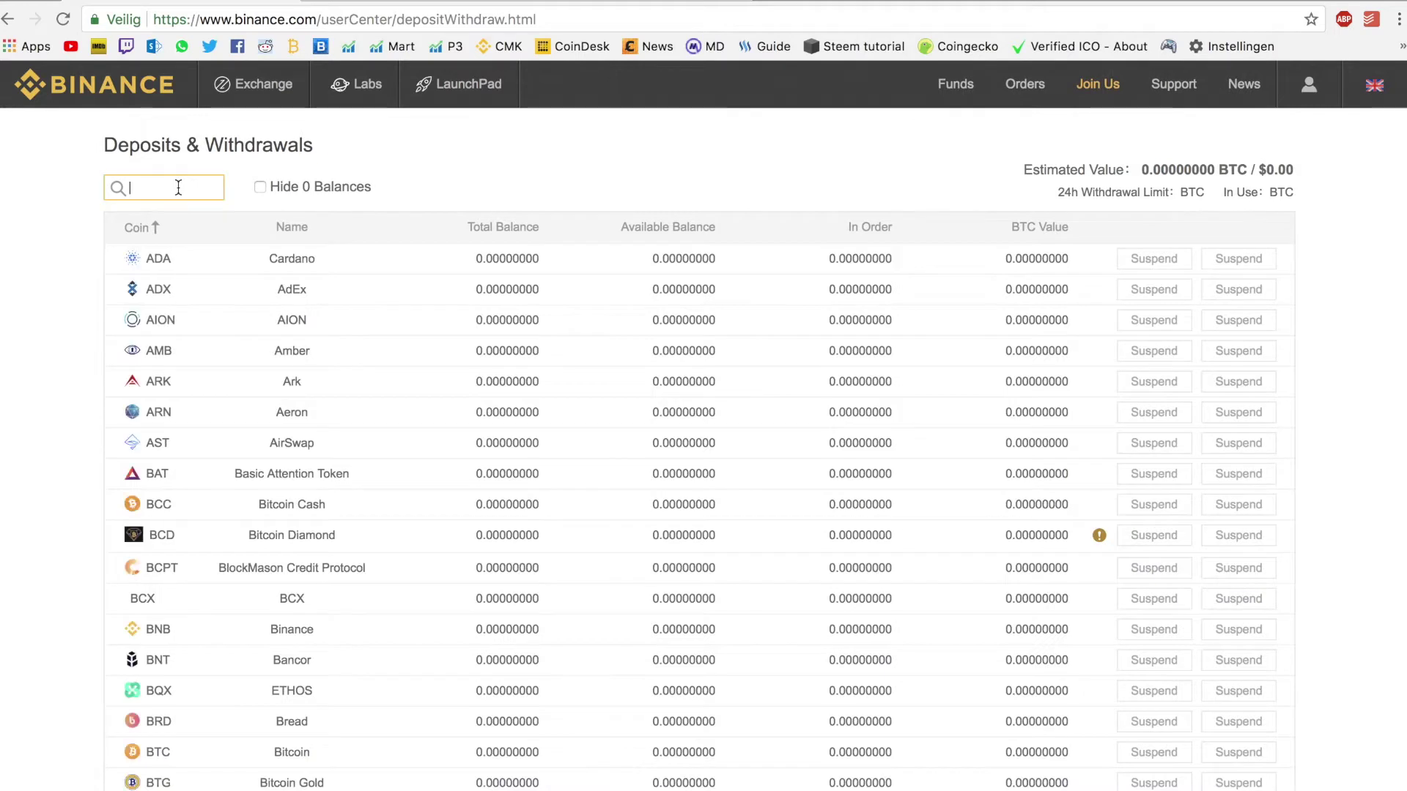
pyautogui.write('btc')
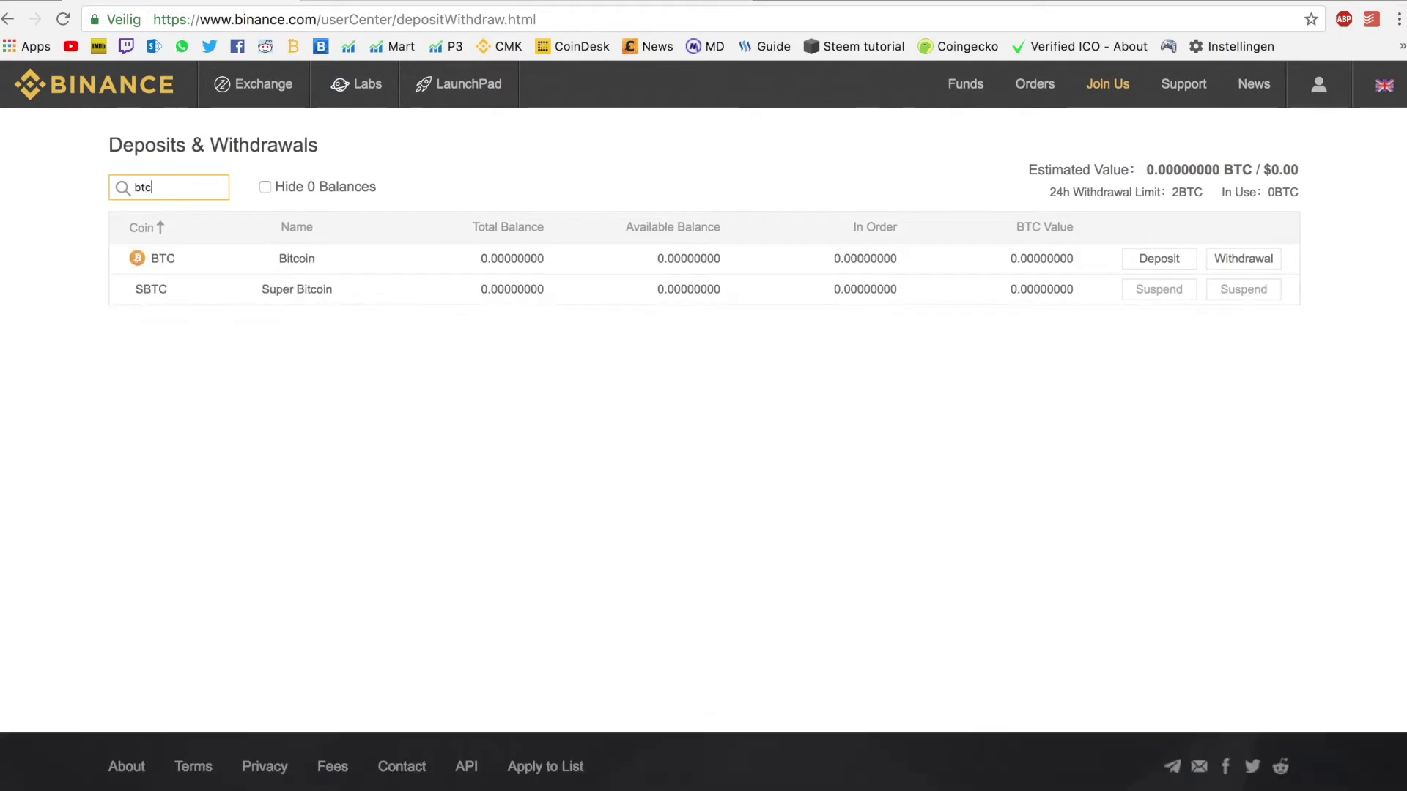
pyautogui.click(86, 235)
# Reveal the BTC deposit address and copy it.
pyautogui.click(1141, 271)
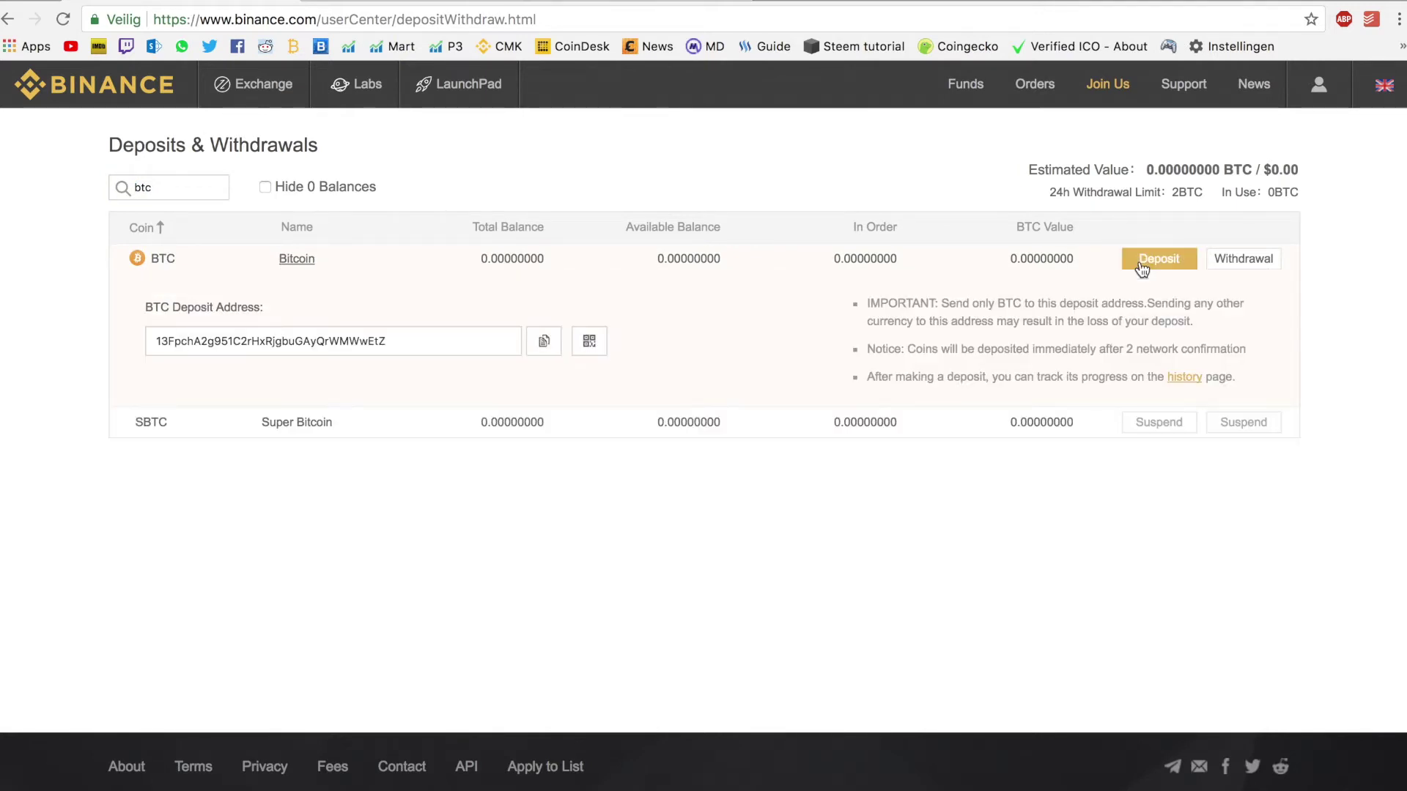
pyautogui.moveTo(398, 341); pyautogui.dragTo(158, 342)
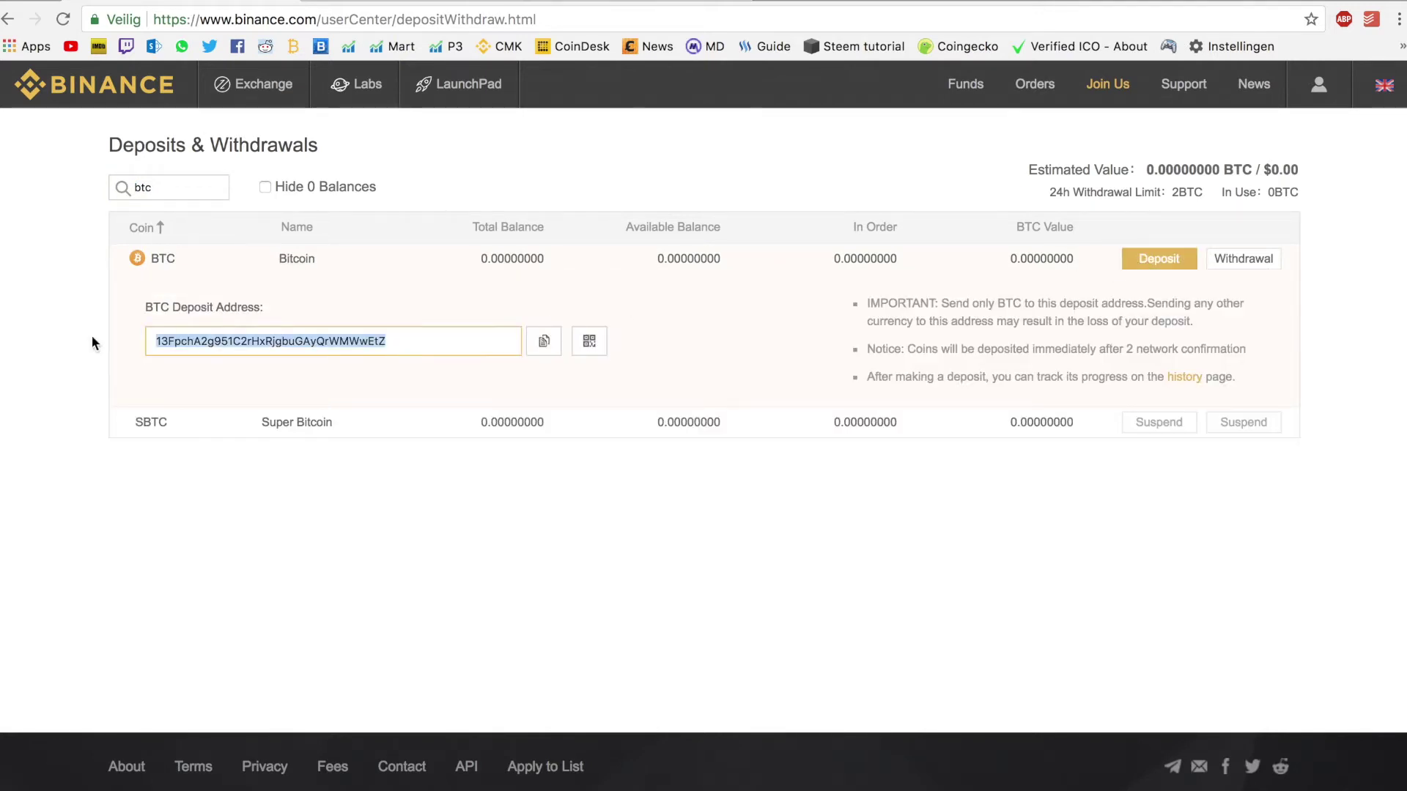
pyautogui.click(541, 344)
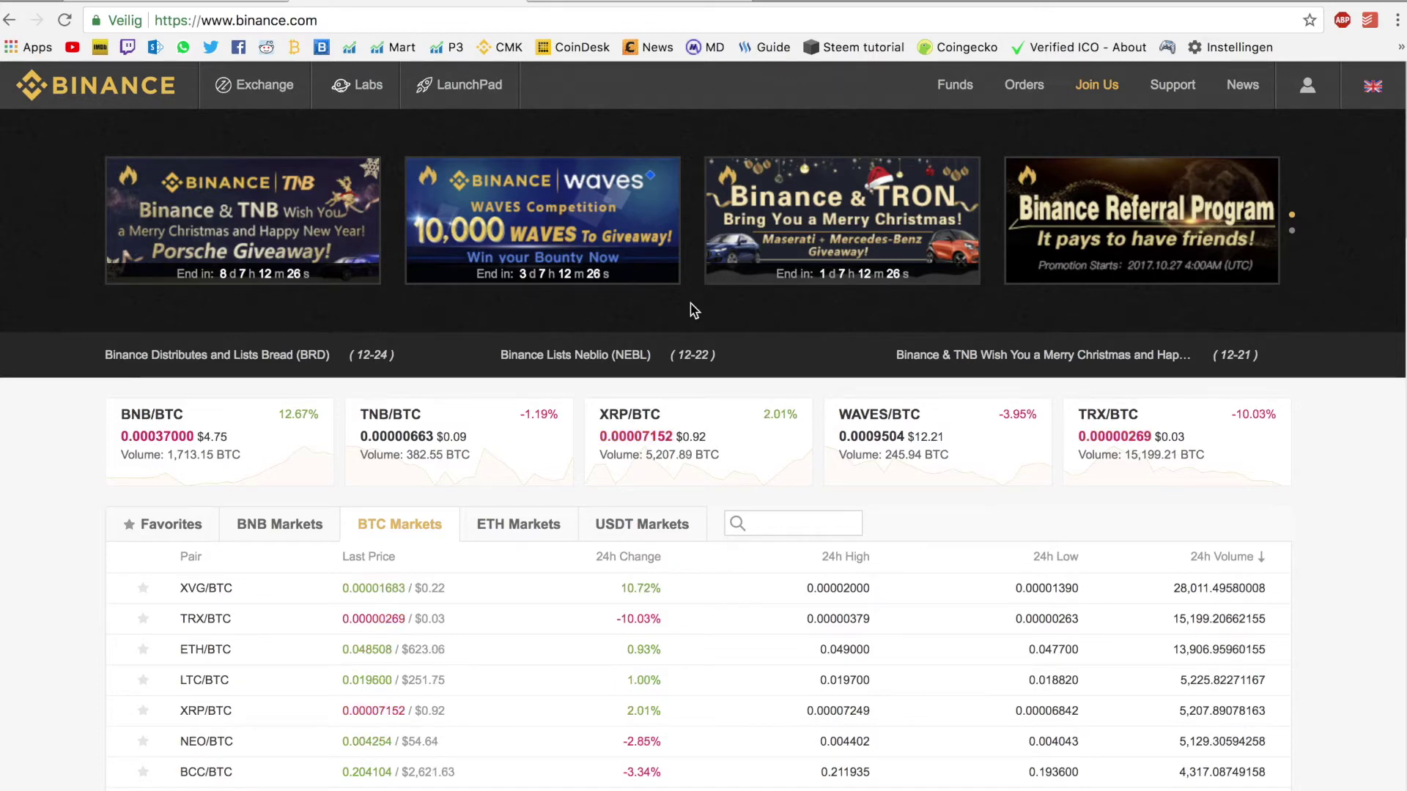
# Browse the ETH, USDT, BNB and BTC market tabs, then search the BTC markets for brd.
pyautogui.scroll(-2, 711, 366)
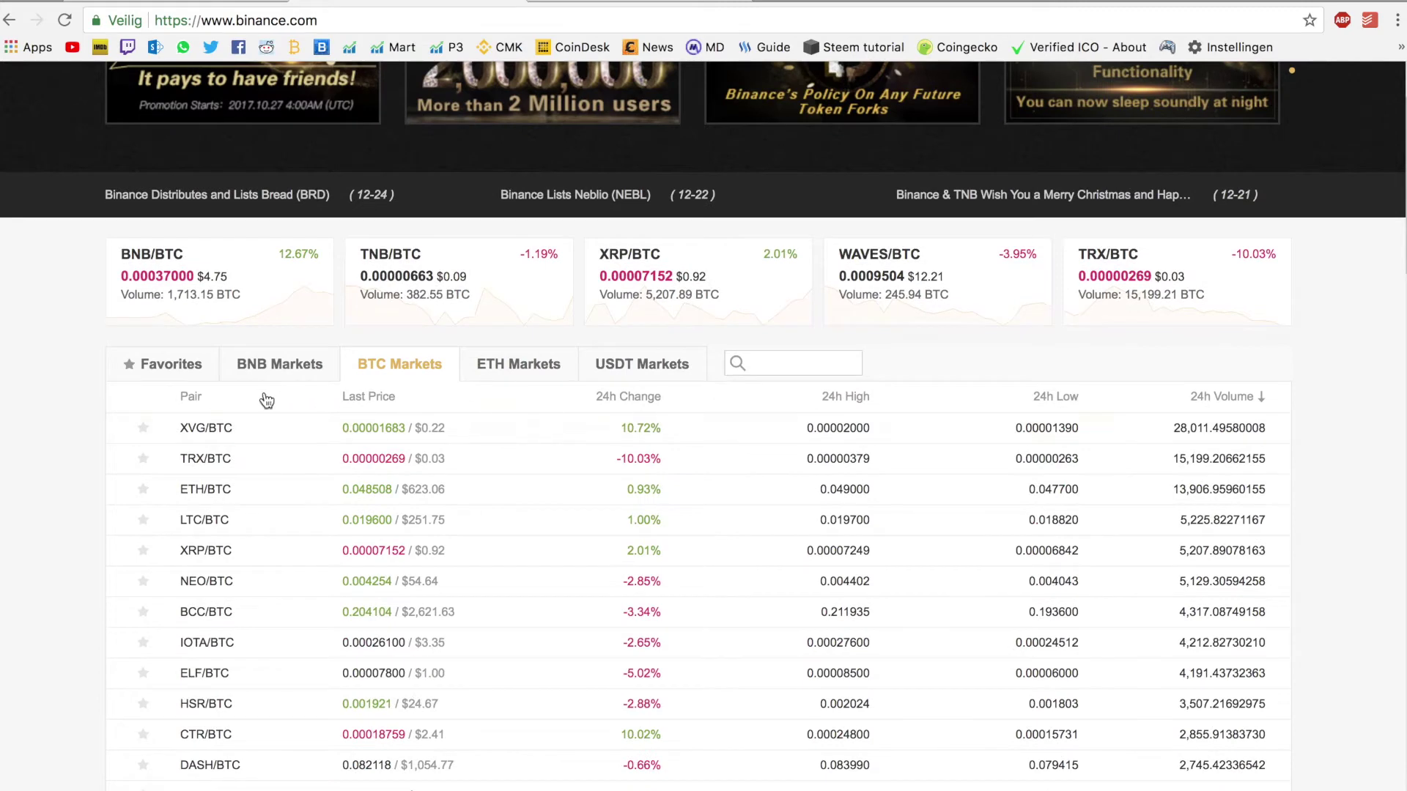
pyautogui.scroll(-3, 477, 665)
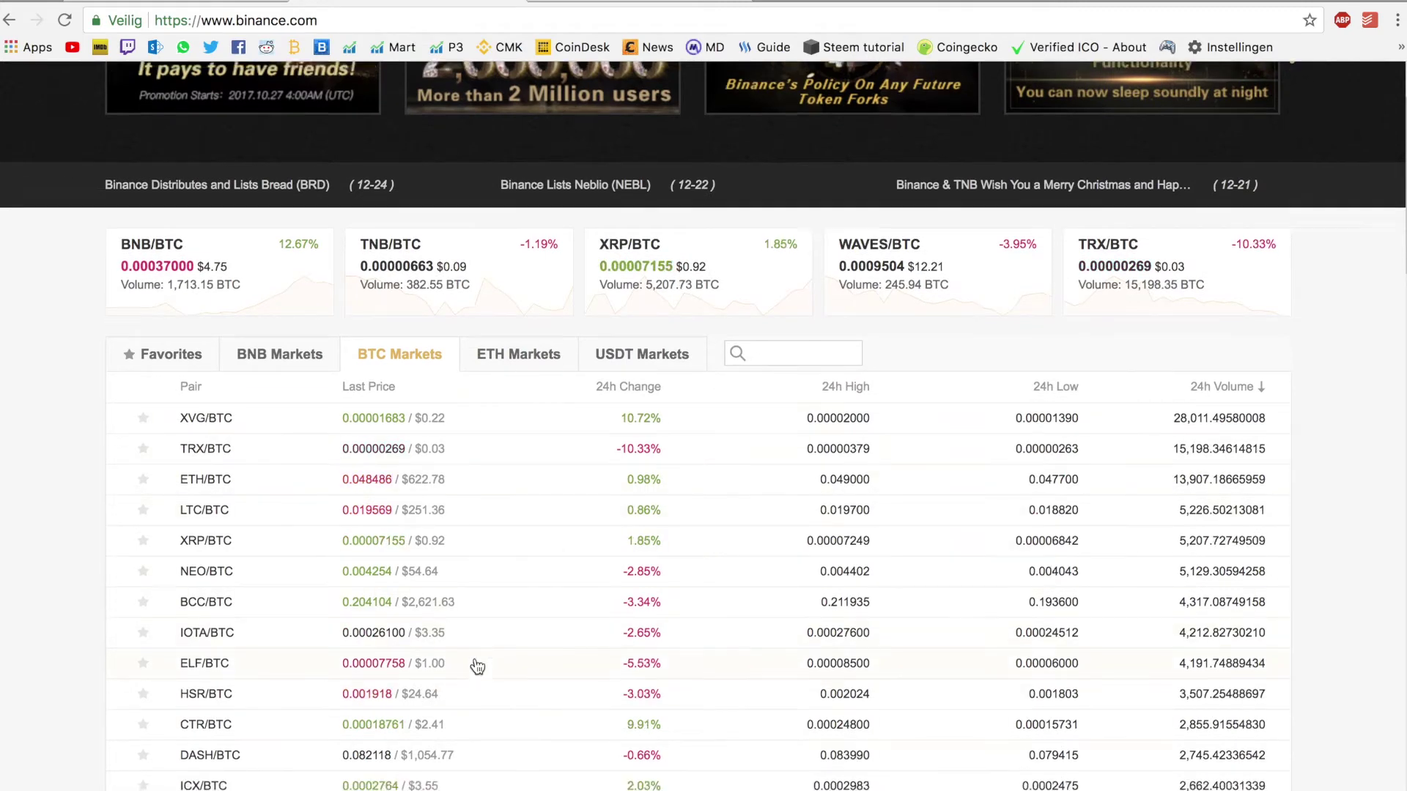
pyautogui.scroll(3, 477, 665)
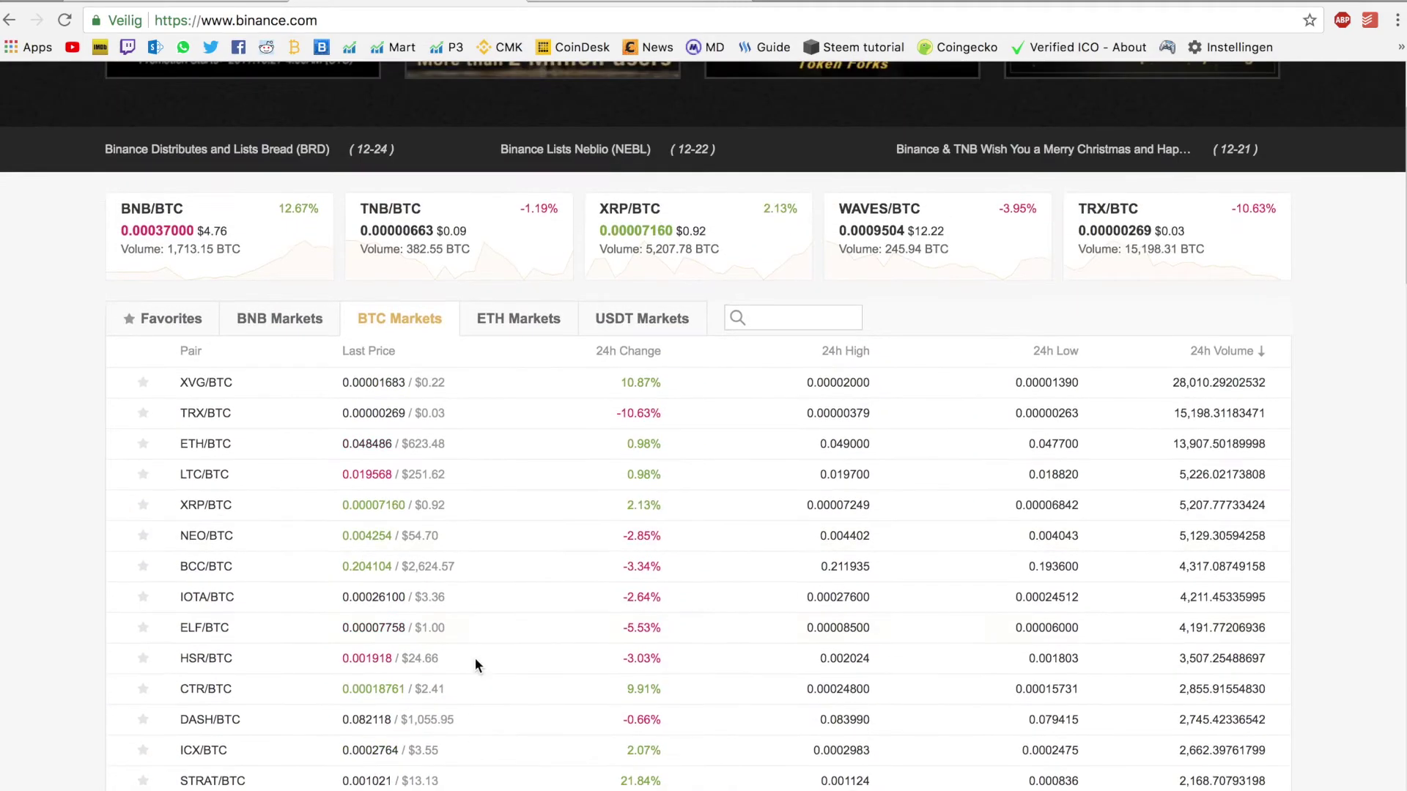
pyautogui.click(518, 319)
pyautogui.click(664, 322)
pyautogui.click(399, 320)
pyautogui.click(288, 317)
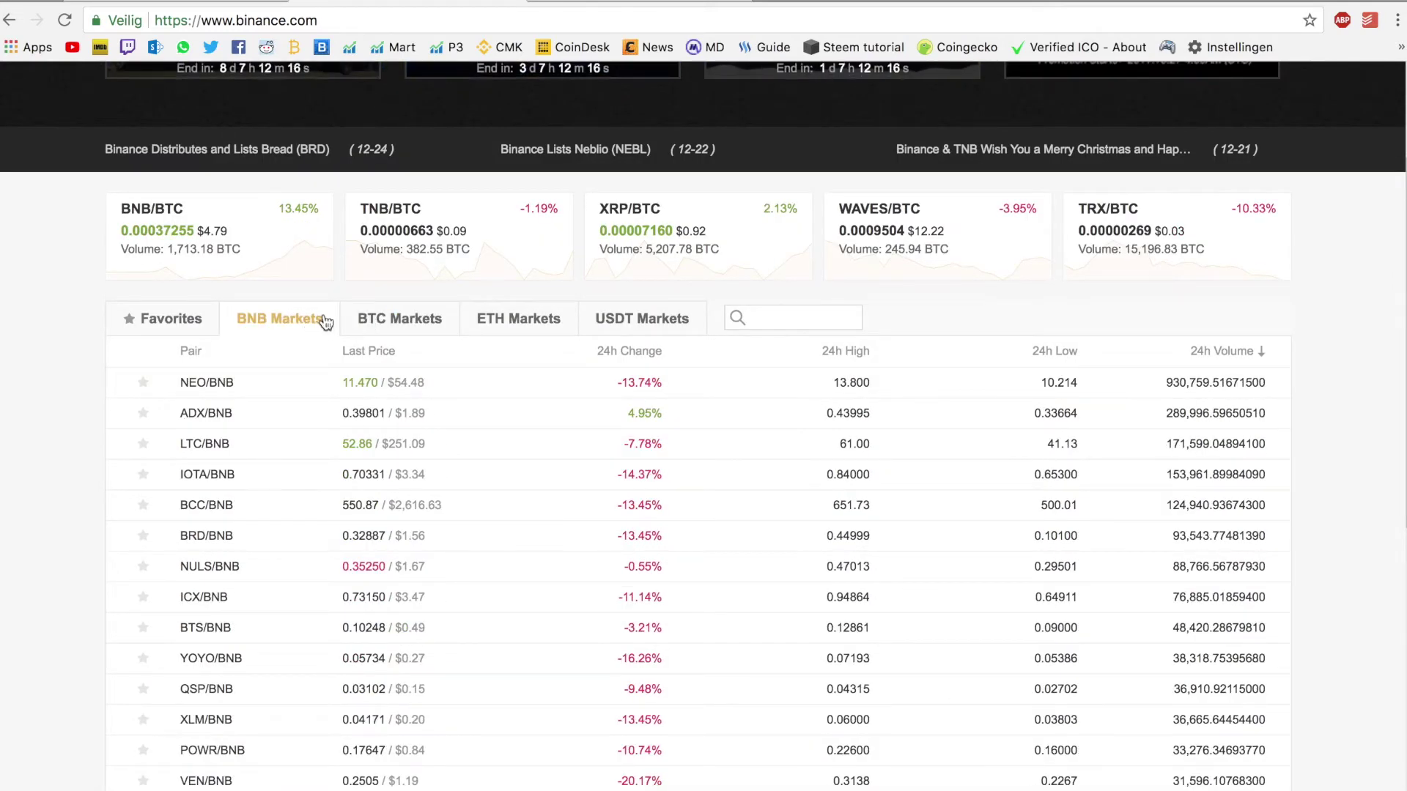
pyautogui.click(427, 326)
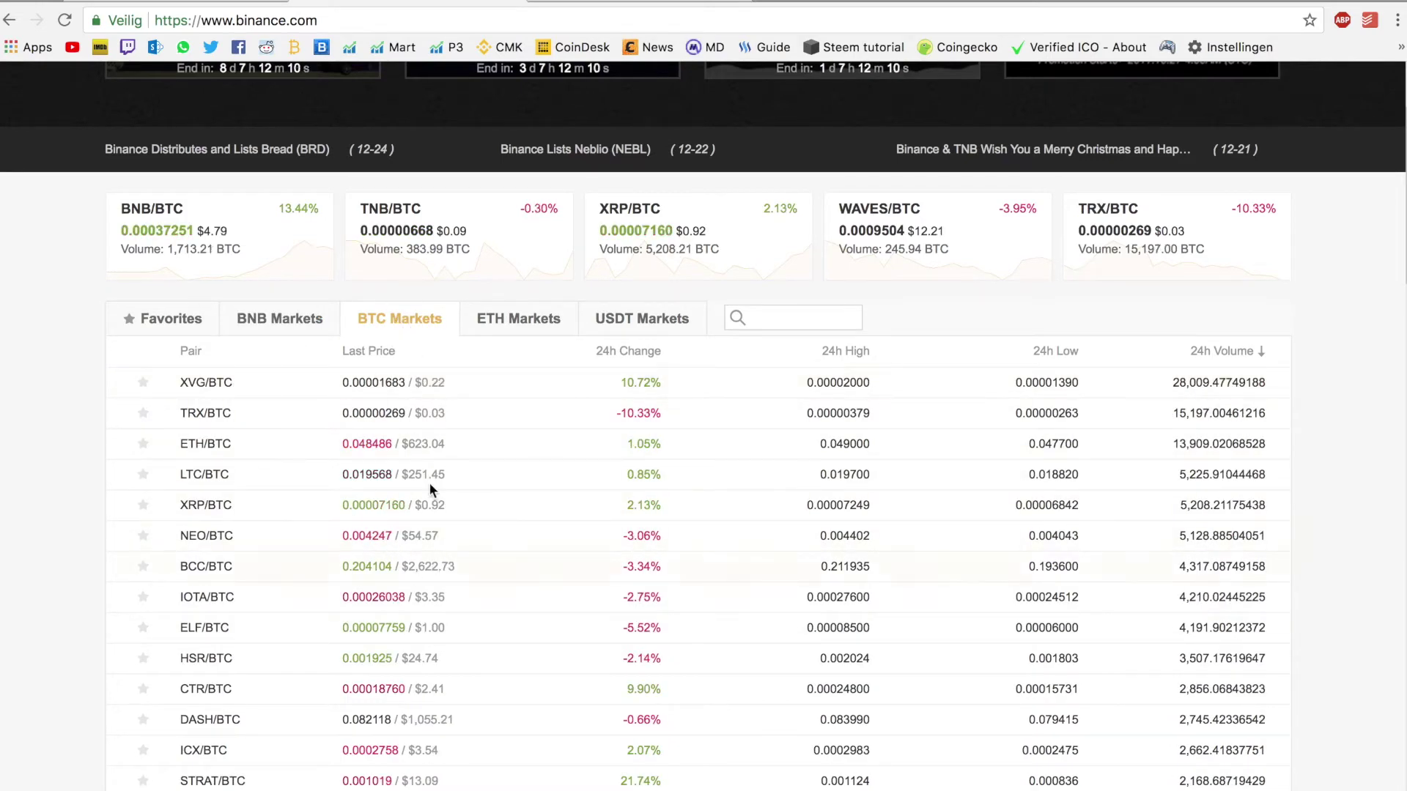
pyautogui.click(798, 312)
pyautogui.write('brd')
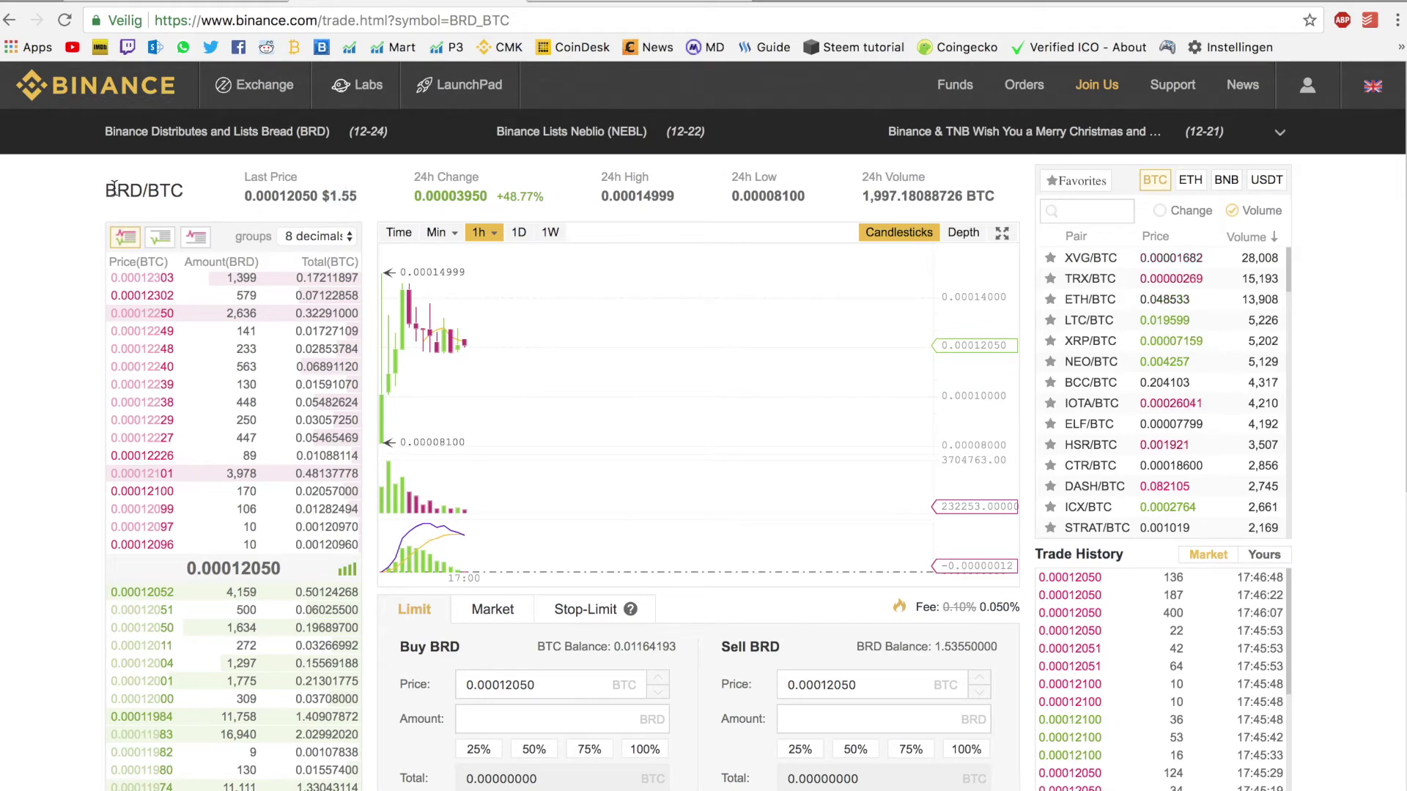
# On the BRD/BTC page, highlight the last price 0.00012101, the 49.40% 24h change and the 24h high.
pyautogui.scroll(-3, 85, 209)
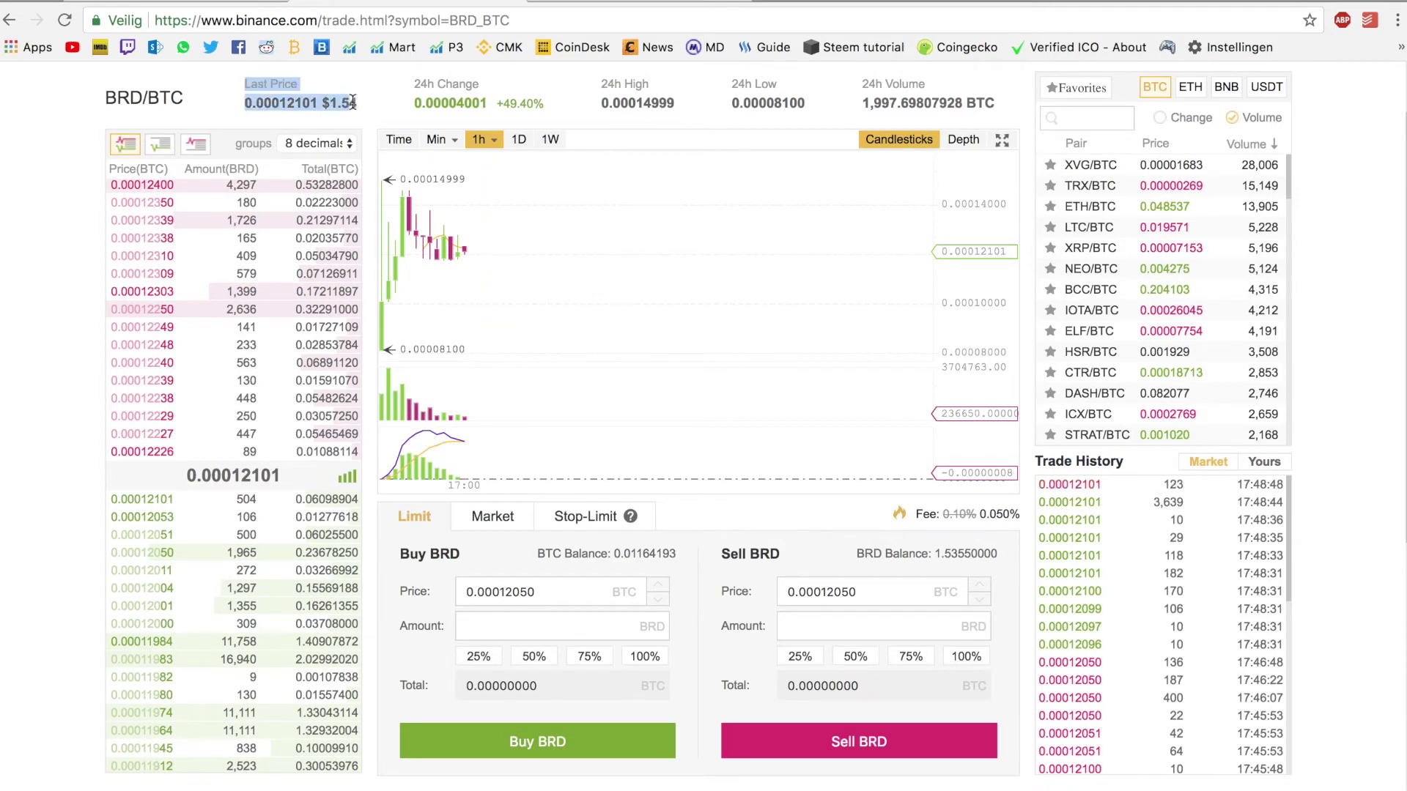
pyautogui.moveTo(244, 80); pyautogui.dragTo(316, 105)
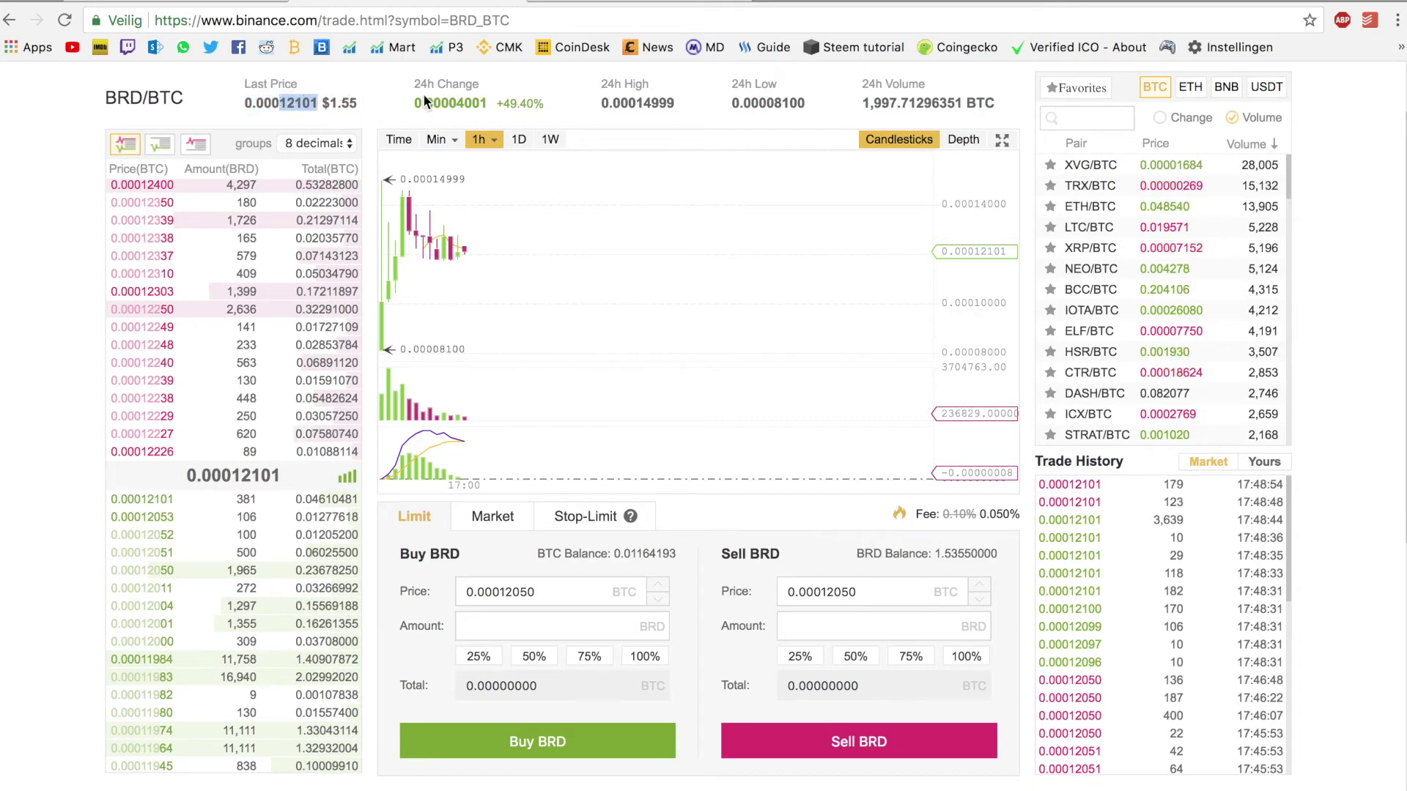
pyautogui.moveTo(414, 102); pyautogui.dragTo(496, 106)
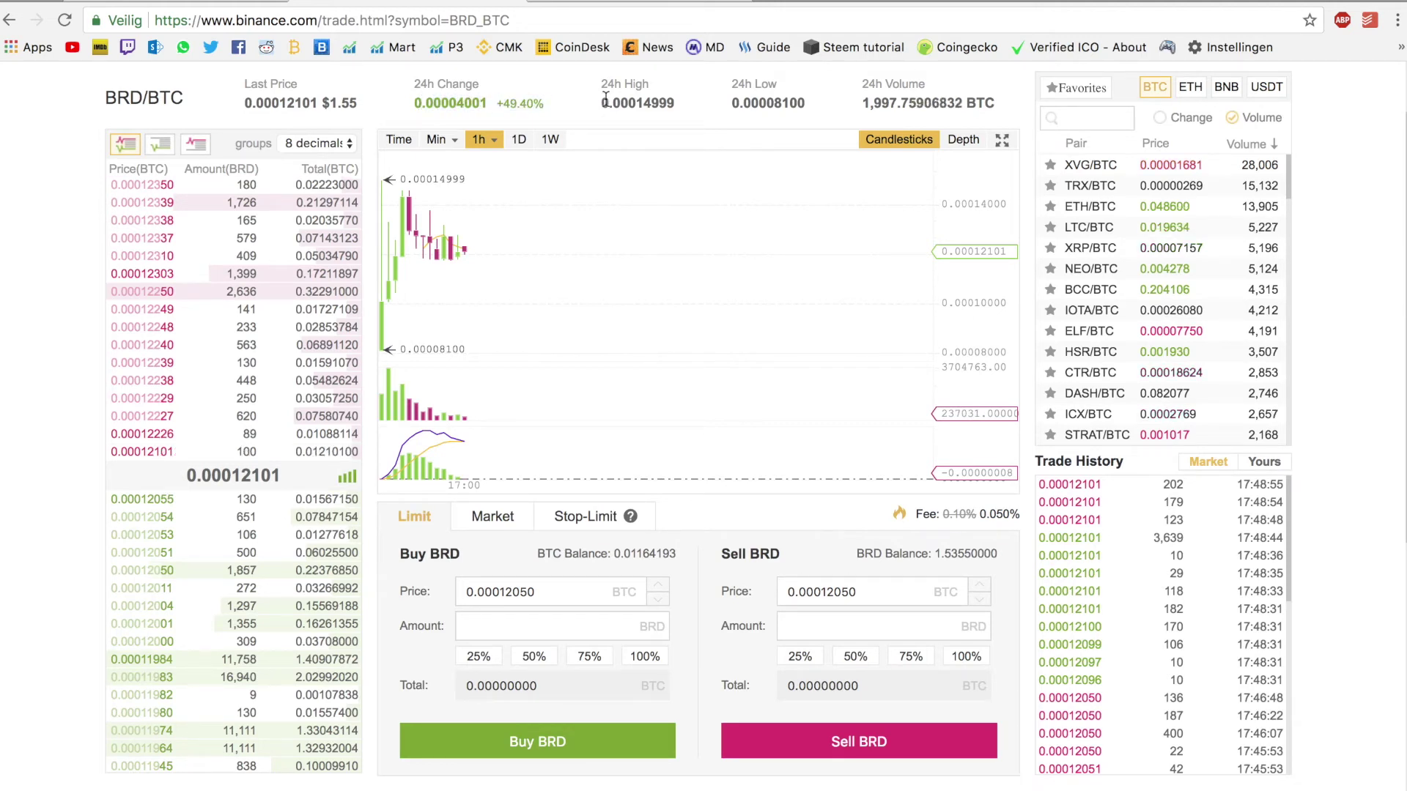
pyautogui.moveTo(601, 101); pyautogui.dragTo(676, 105)
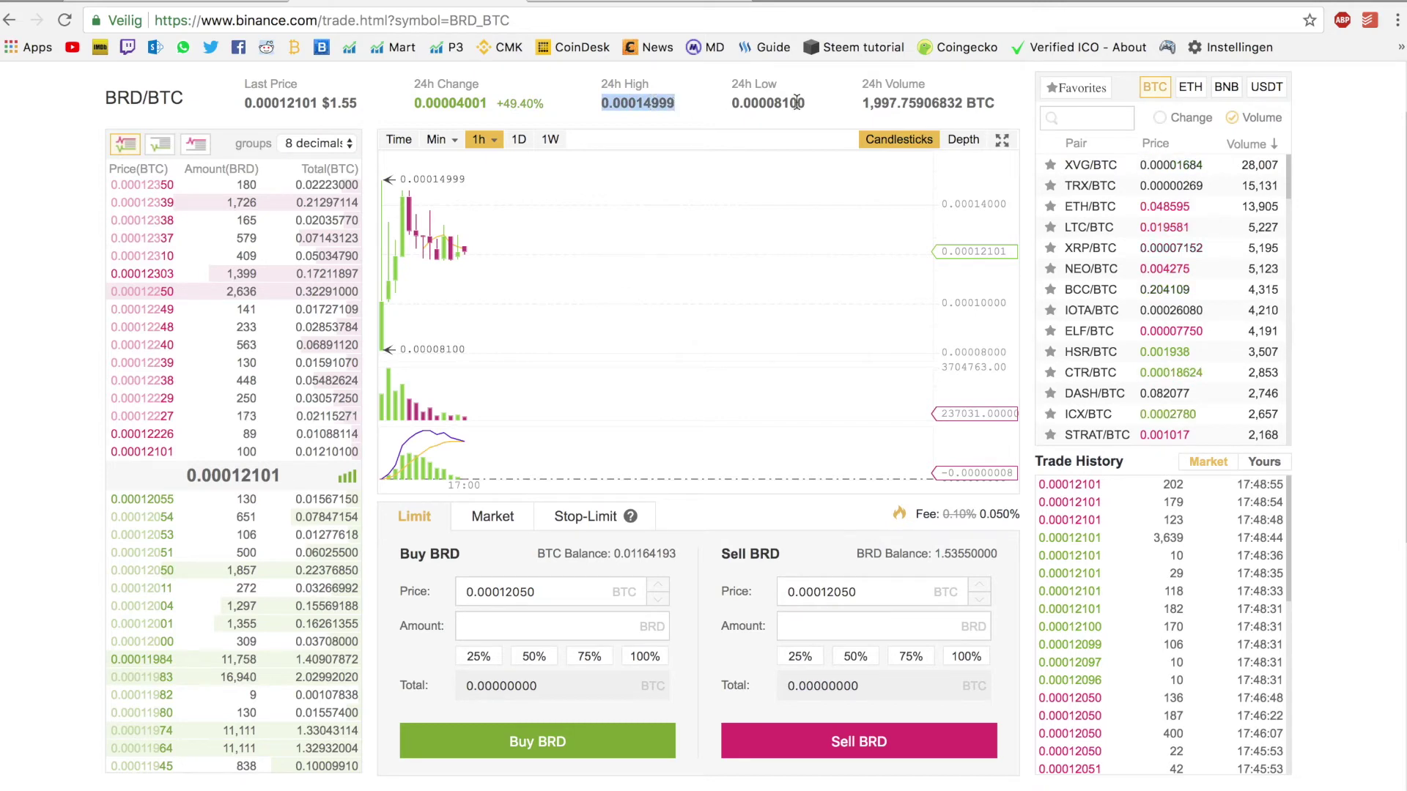
pyautogui.click(730, 99)
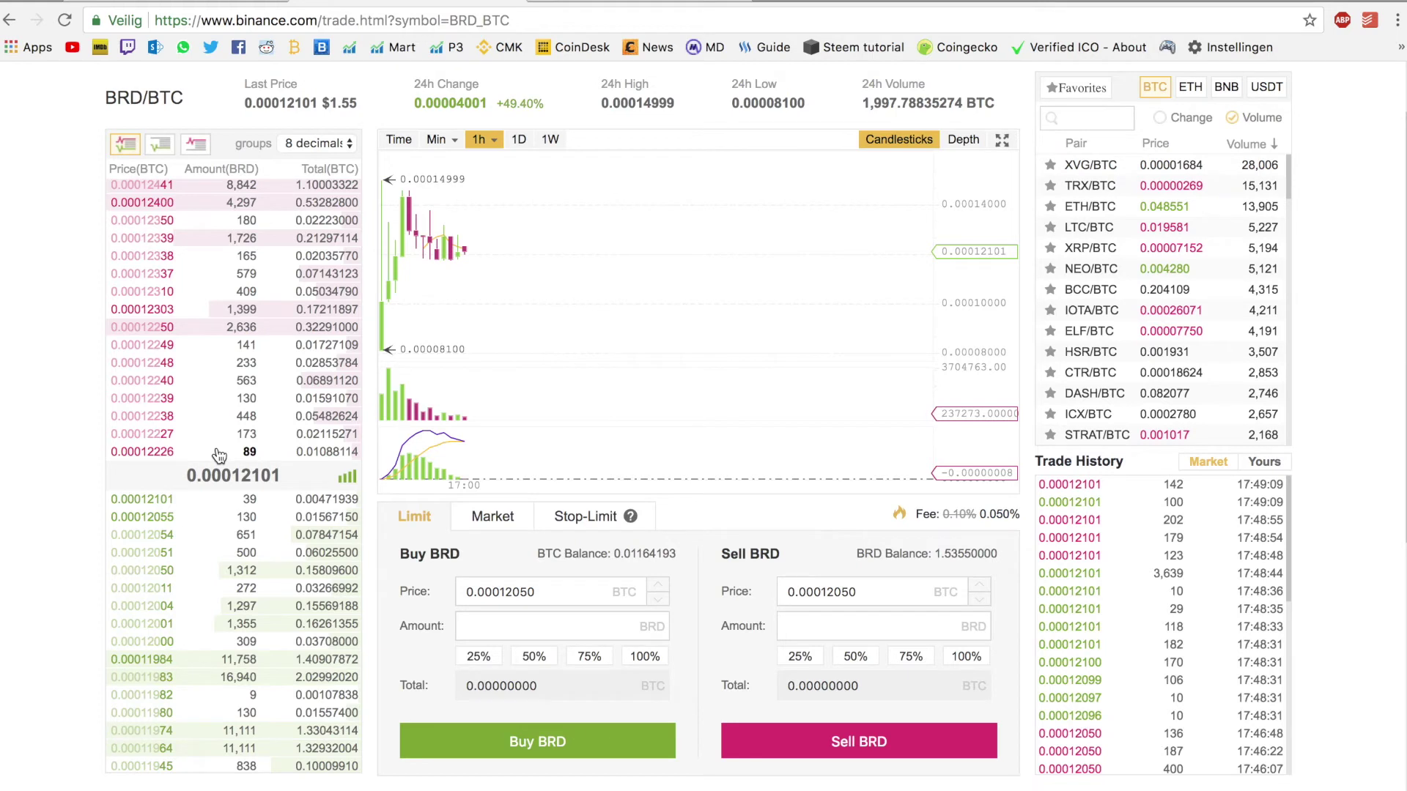
pyautogui.moveTo(402, 557); pyautogui.dragTo(465, 556)
# Fill the Buy price from several order-book rows, from 0.00012226 down to 0.00011945.
pyautogui.click(464, 557)
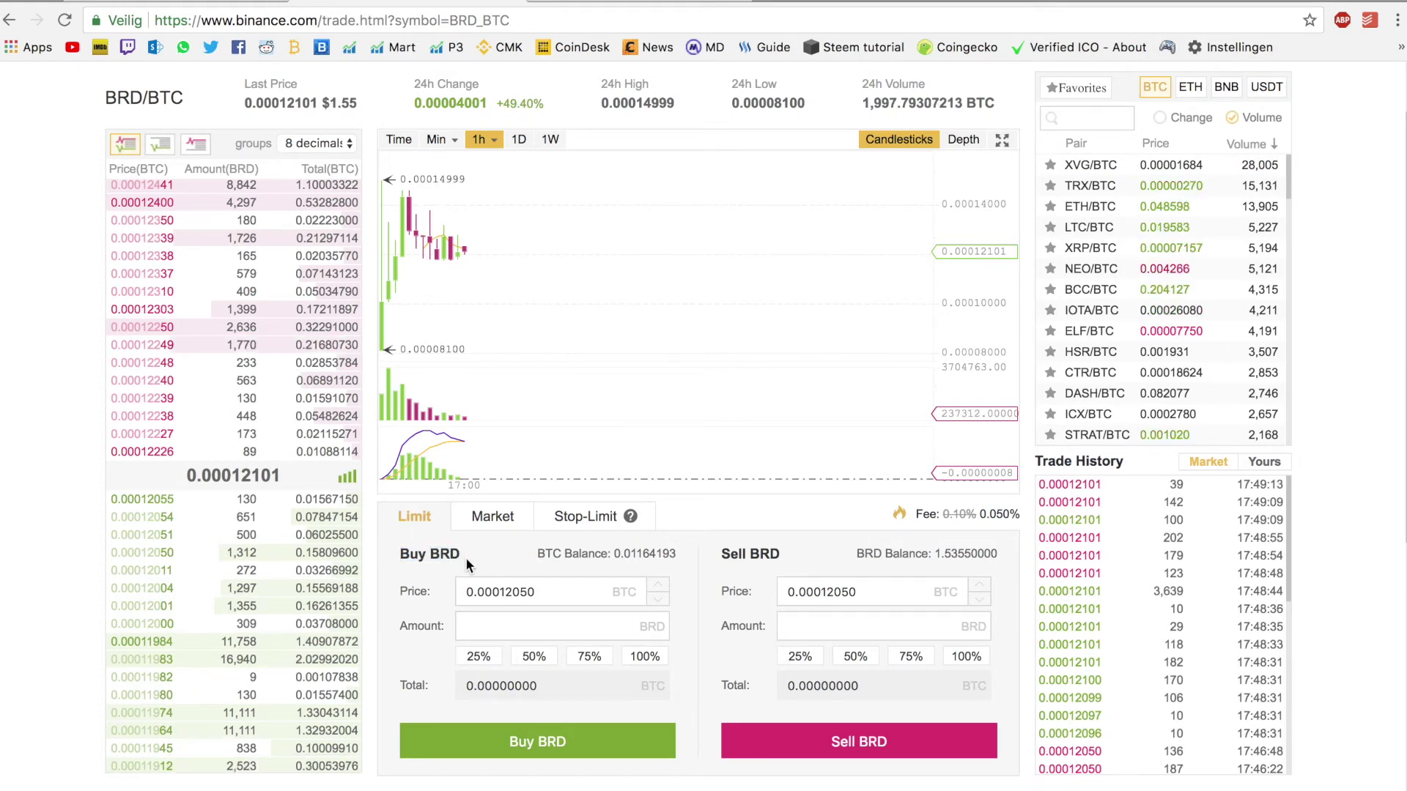
pyautogui.click(147, 457)
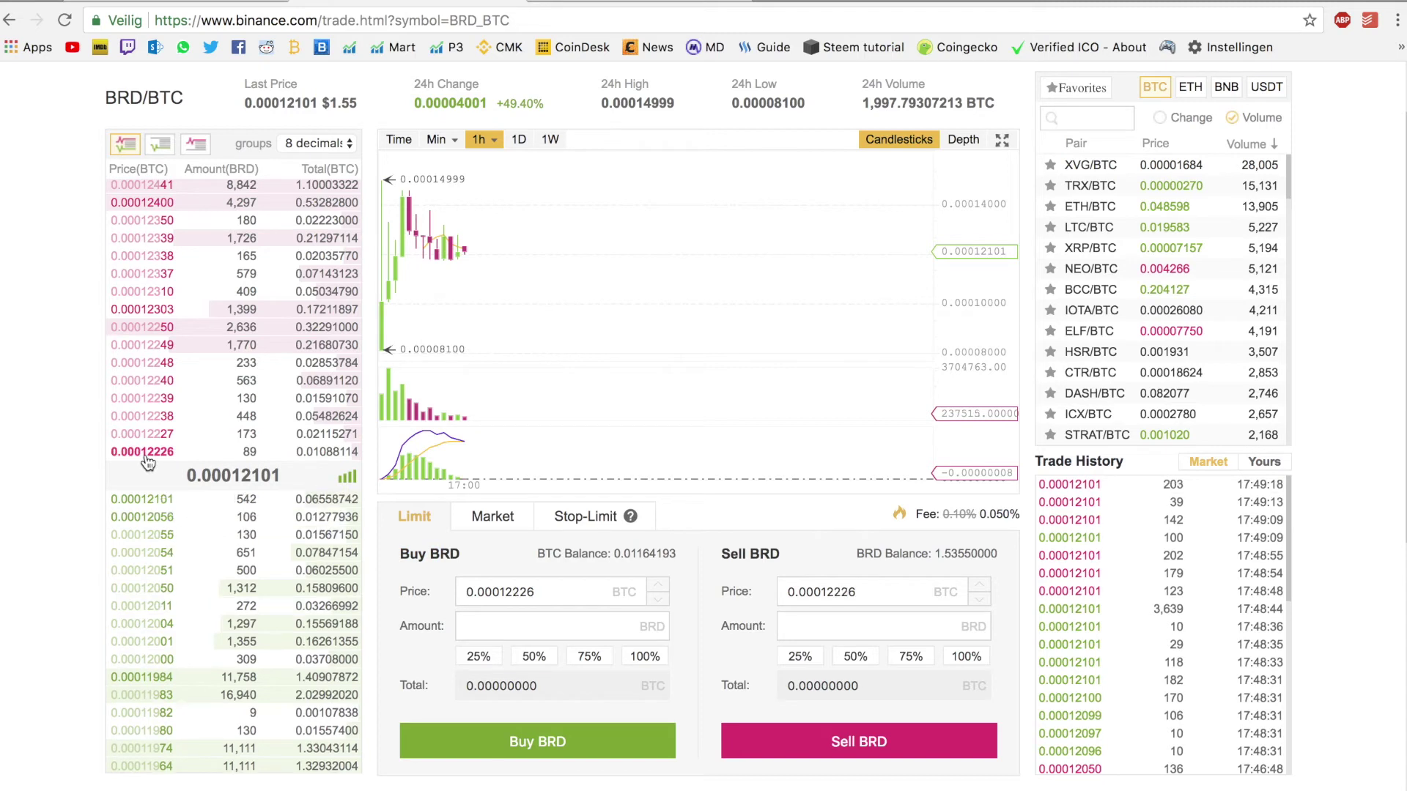
pyautogui.click(149, 435)
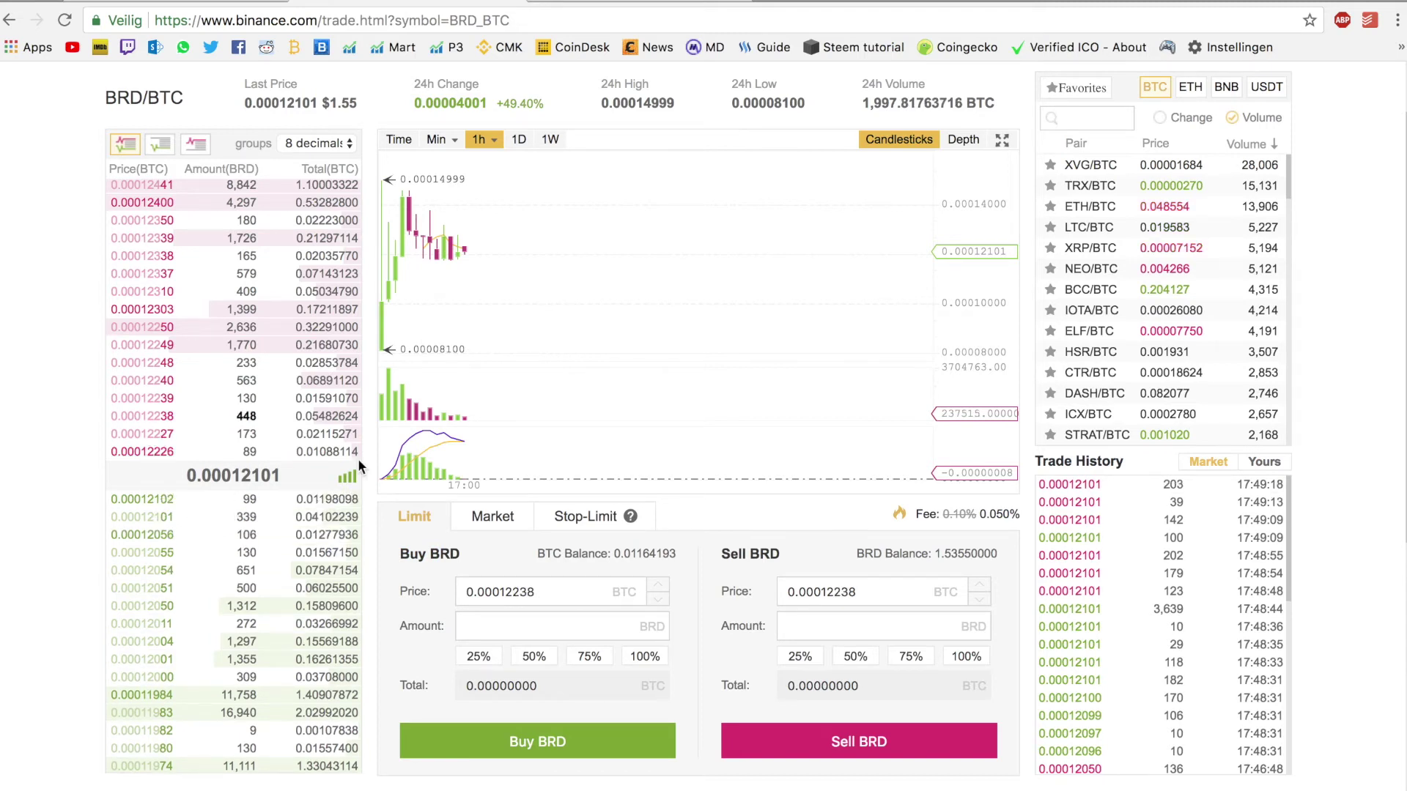
pyautogui.click(147, 415)
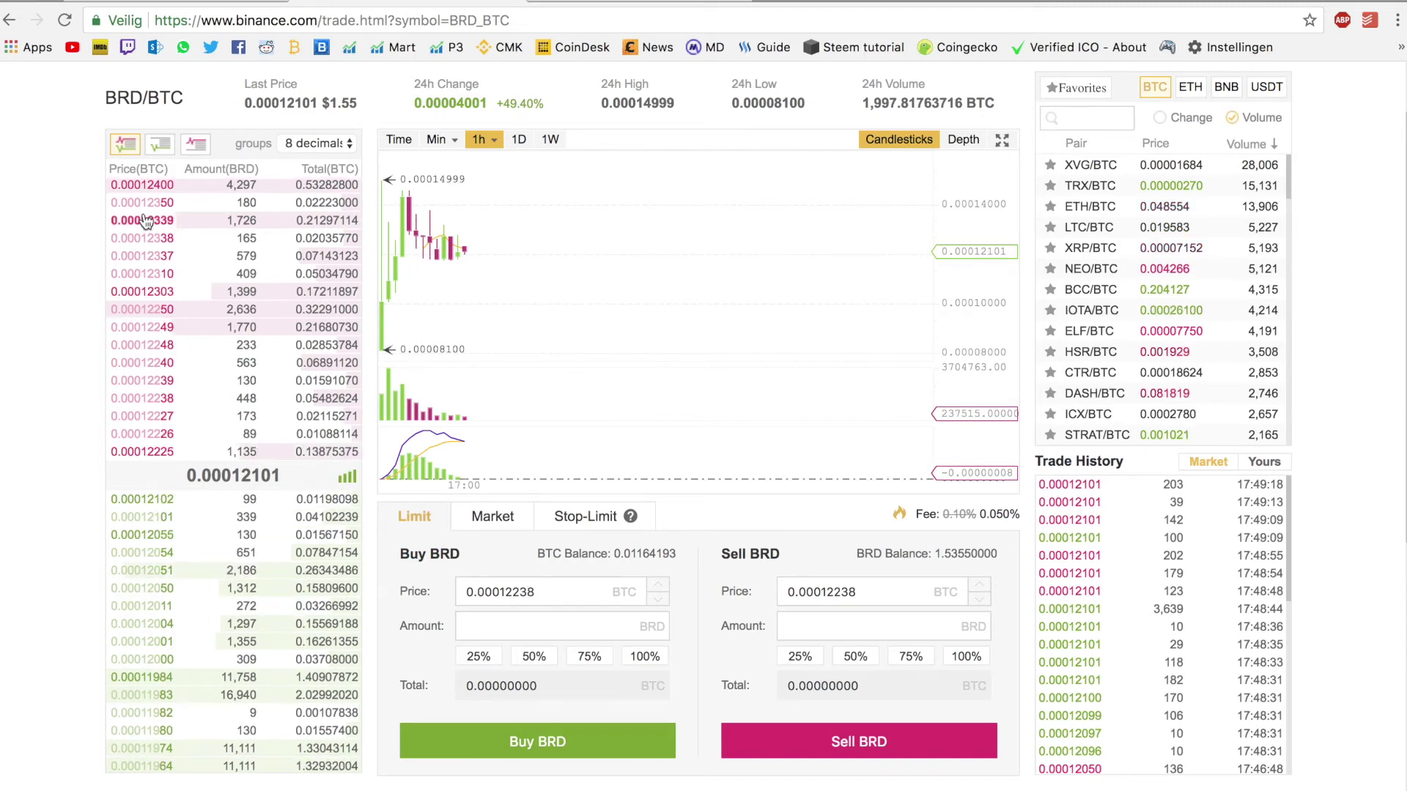
pyautogui.click(162, 189)
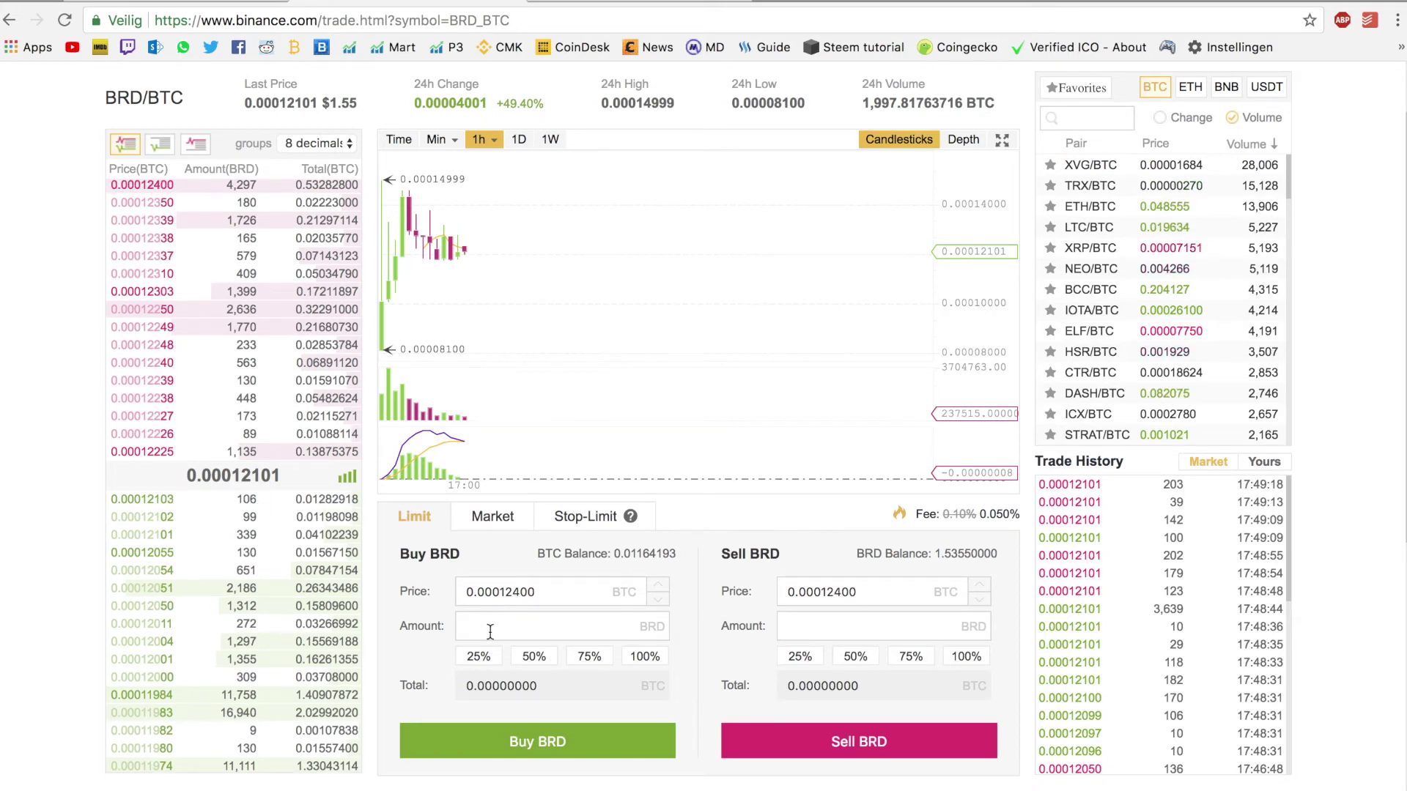
pyautogui.click(146, 452)
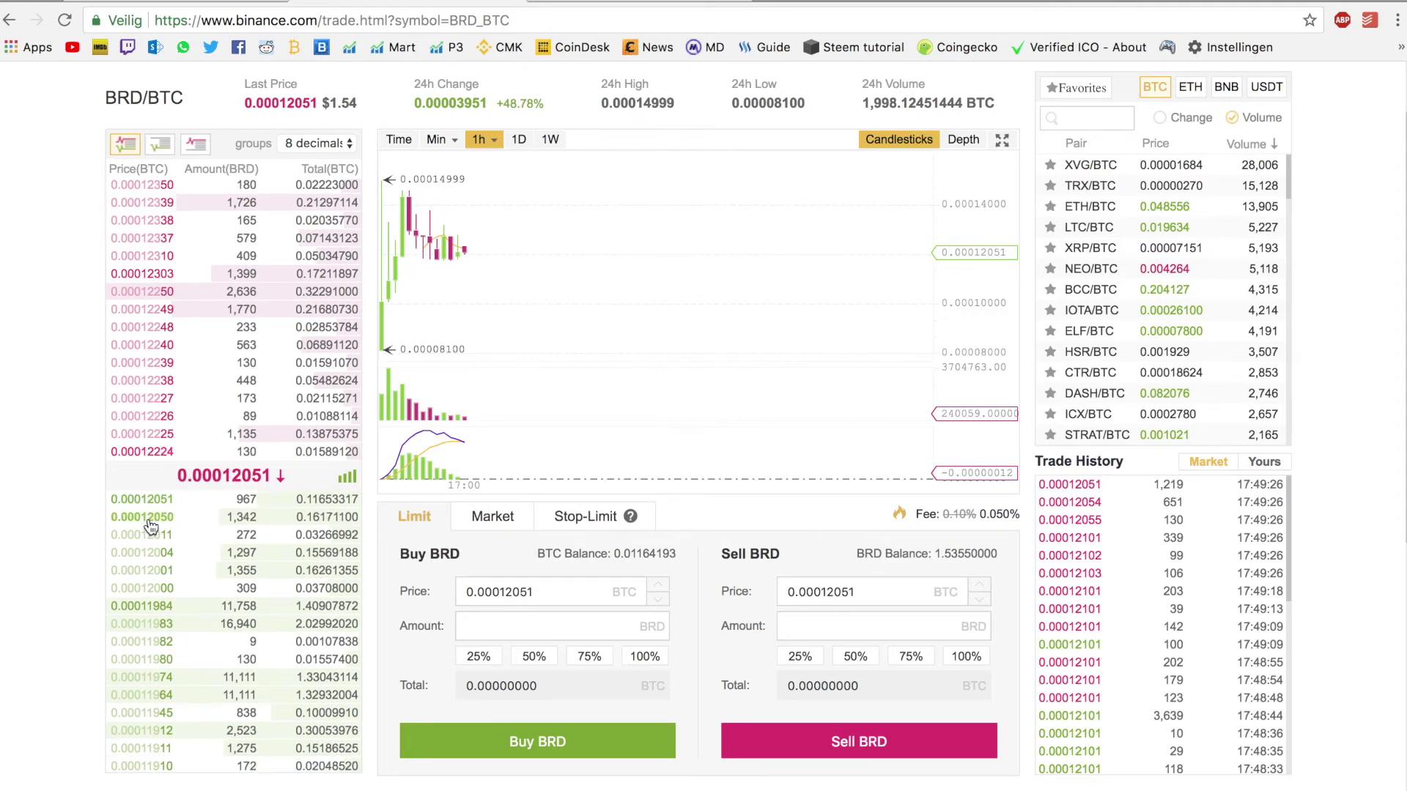
pyautogui.click(150, 606)
pyautogui.click(143, 642)
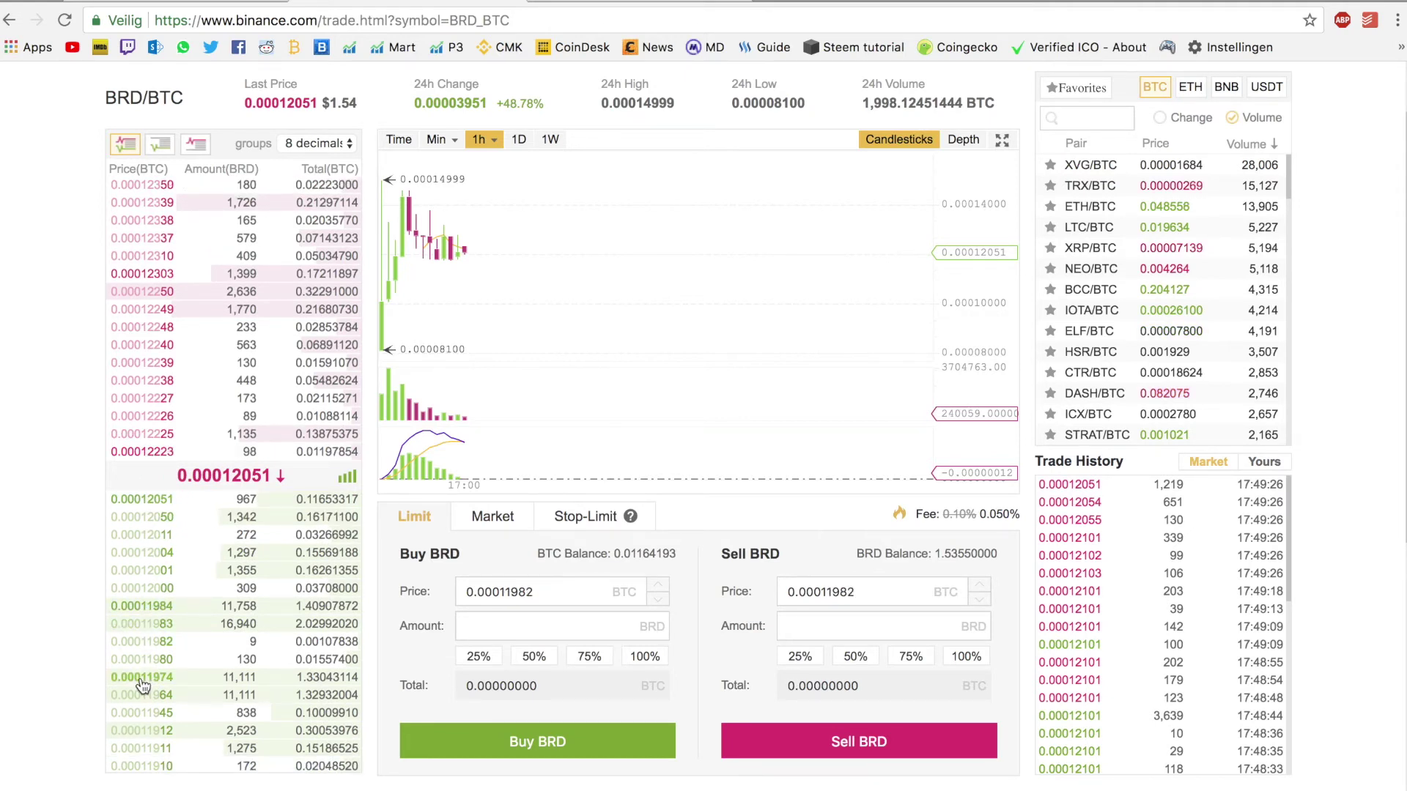
pyautogui.click(143, 678)
pyautogui.click(141, 712)
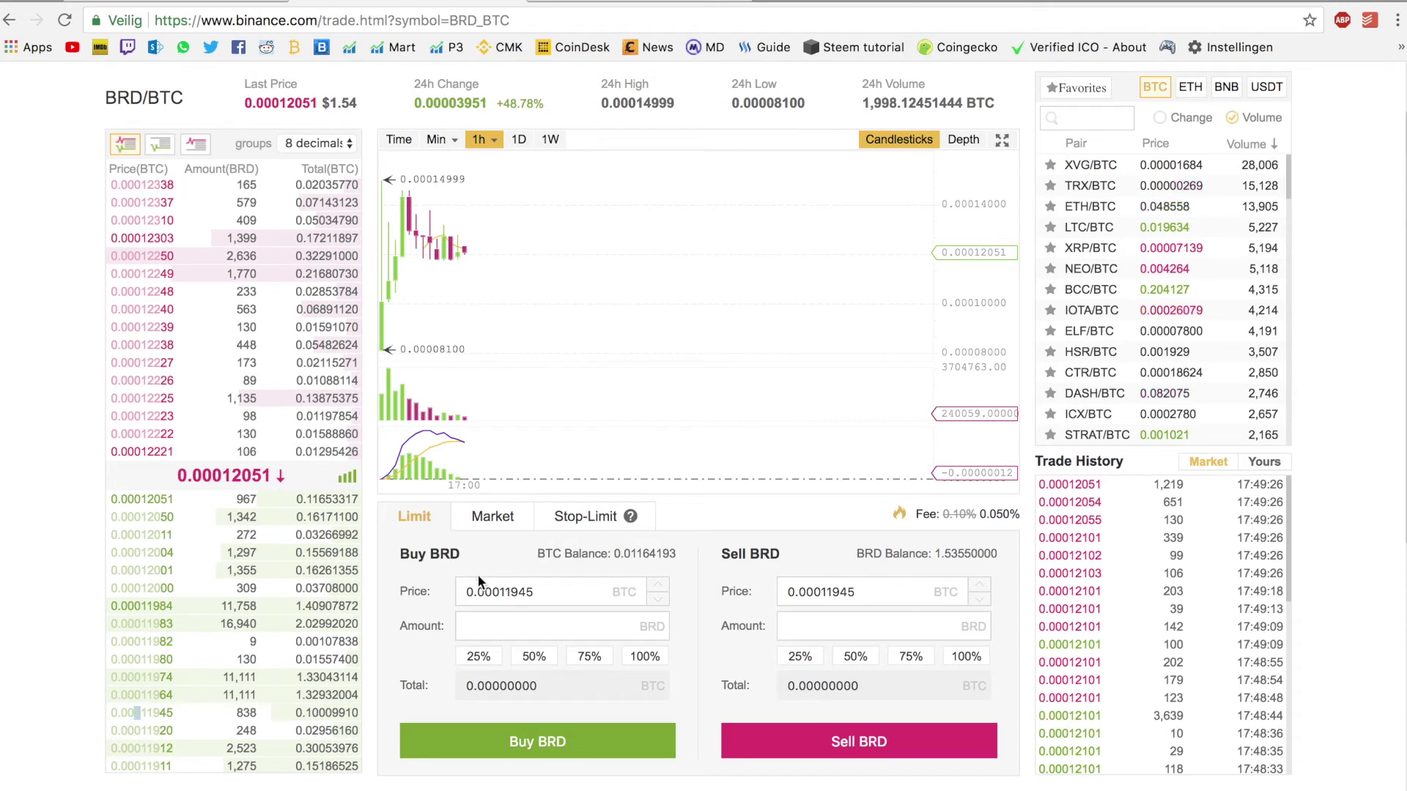
# Set the buy price to 0.00010 BTC and the amount to 50 BRD, totalling 0.005 BTC.
pyautogui.moveTo(506, 594); pyautogui.dragTo(590, 594)
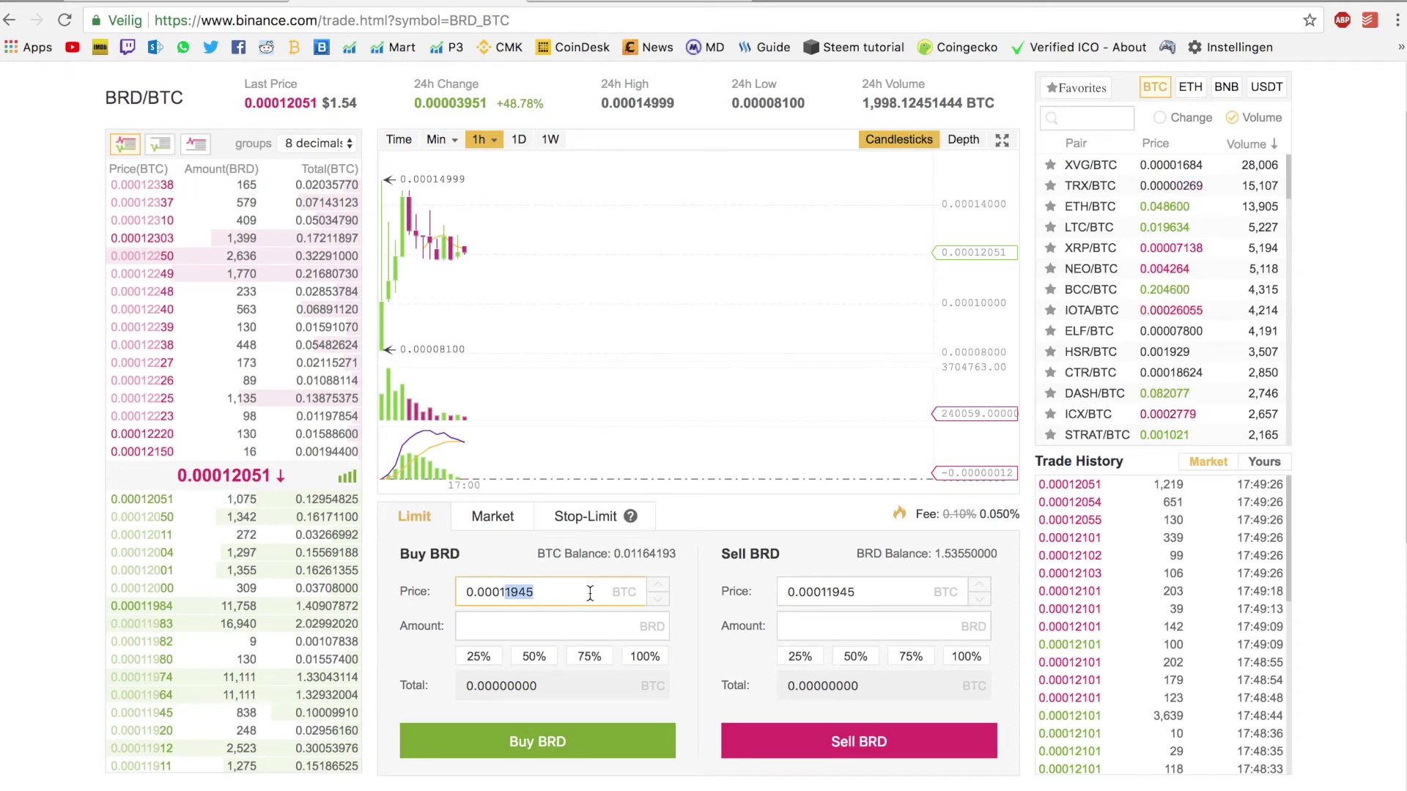
pyautogui.write('0')
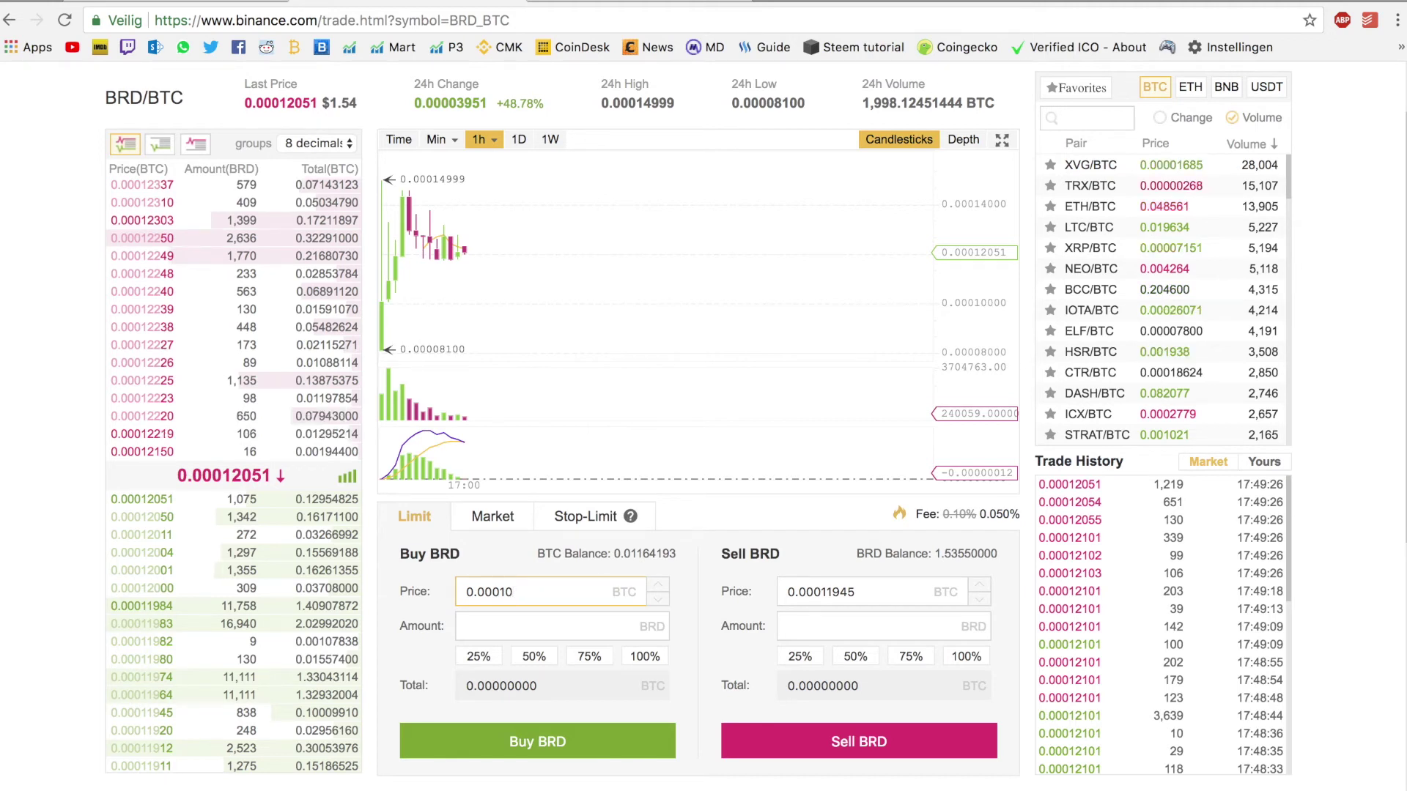
pyautogui.click(554, 629)
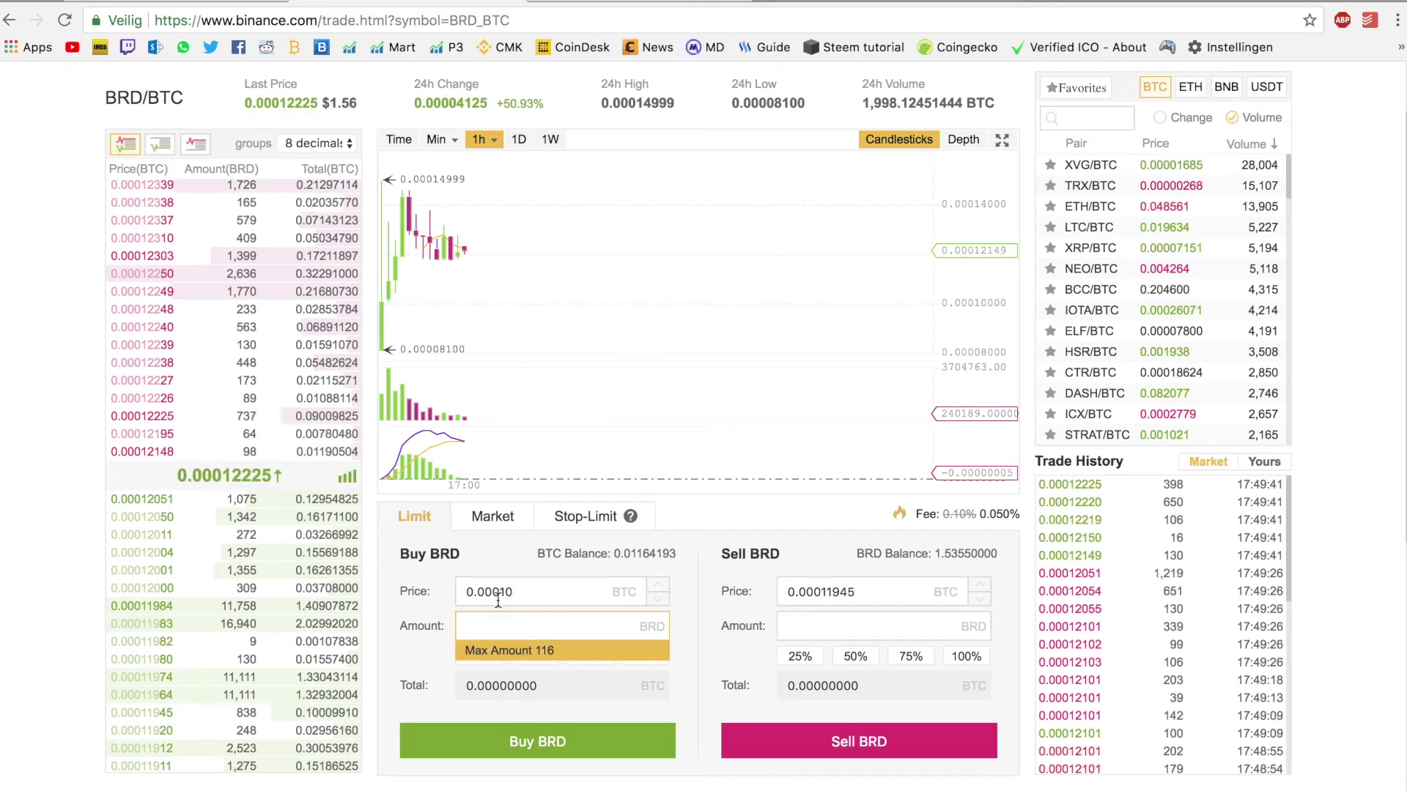
pyautogui.click(533, 656)
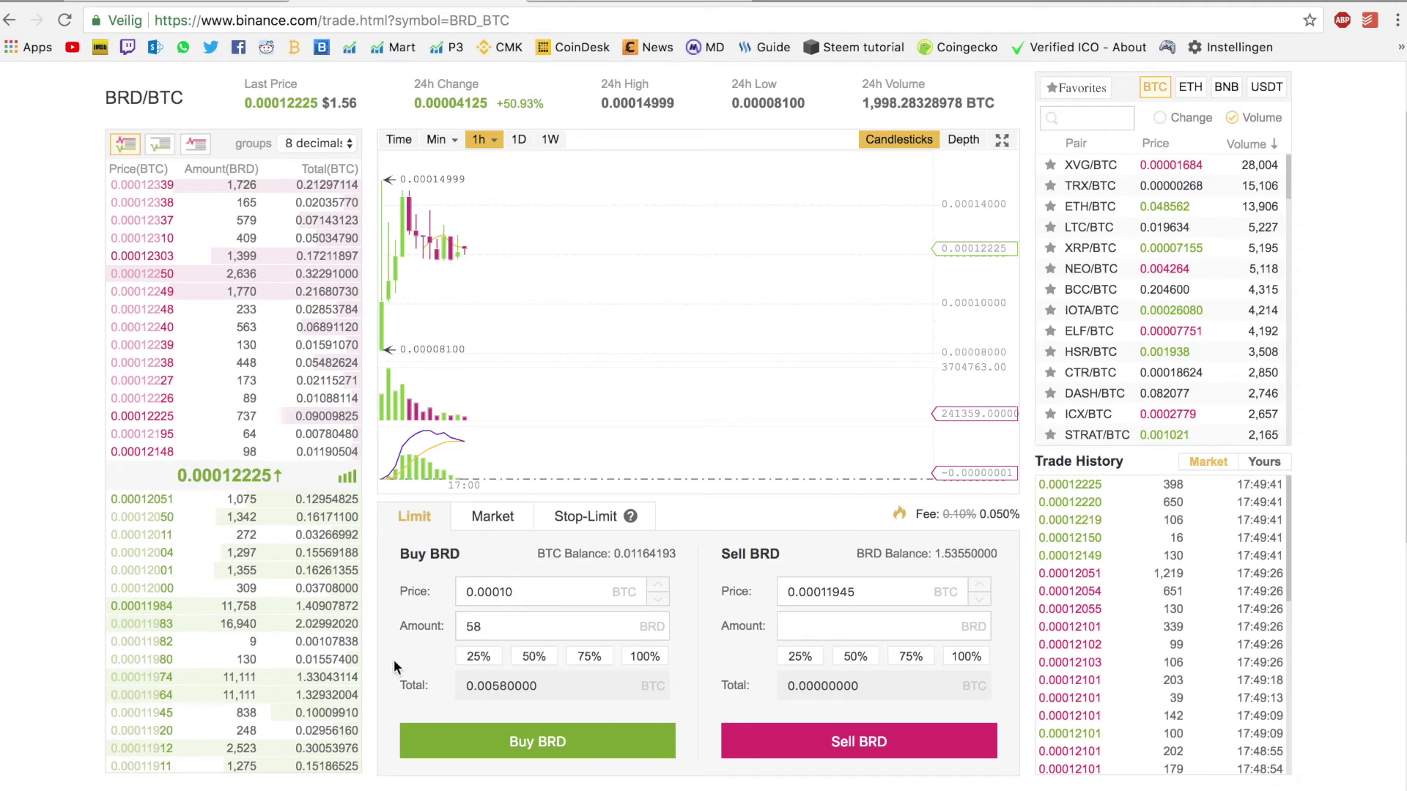
pyautogui.click(486, 628)
pyautogui.press('BackSpace')
pyautogui.write('0')
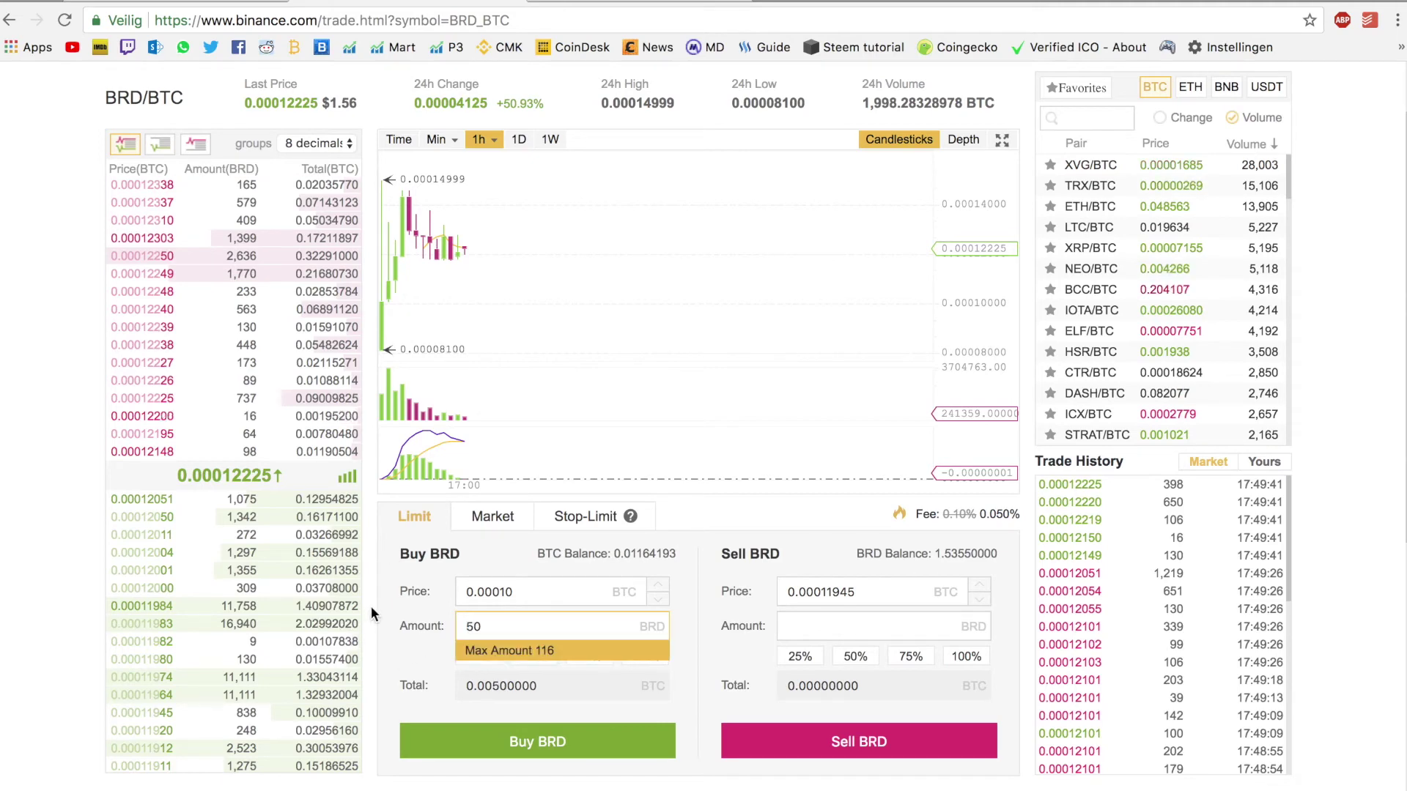
pyautogui.click(371, 605)
pyautogui.scroll(-2, 397, 605)
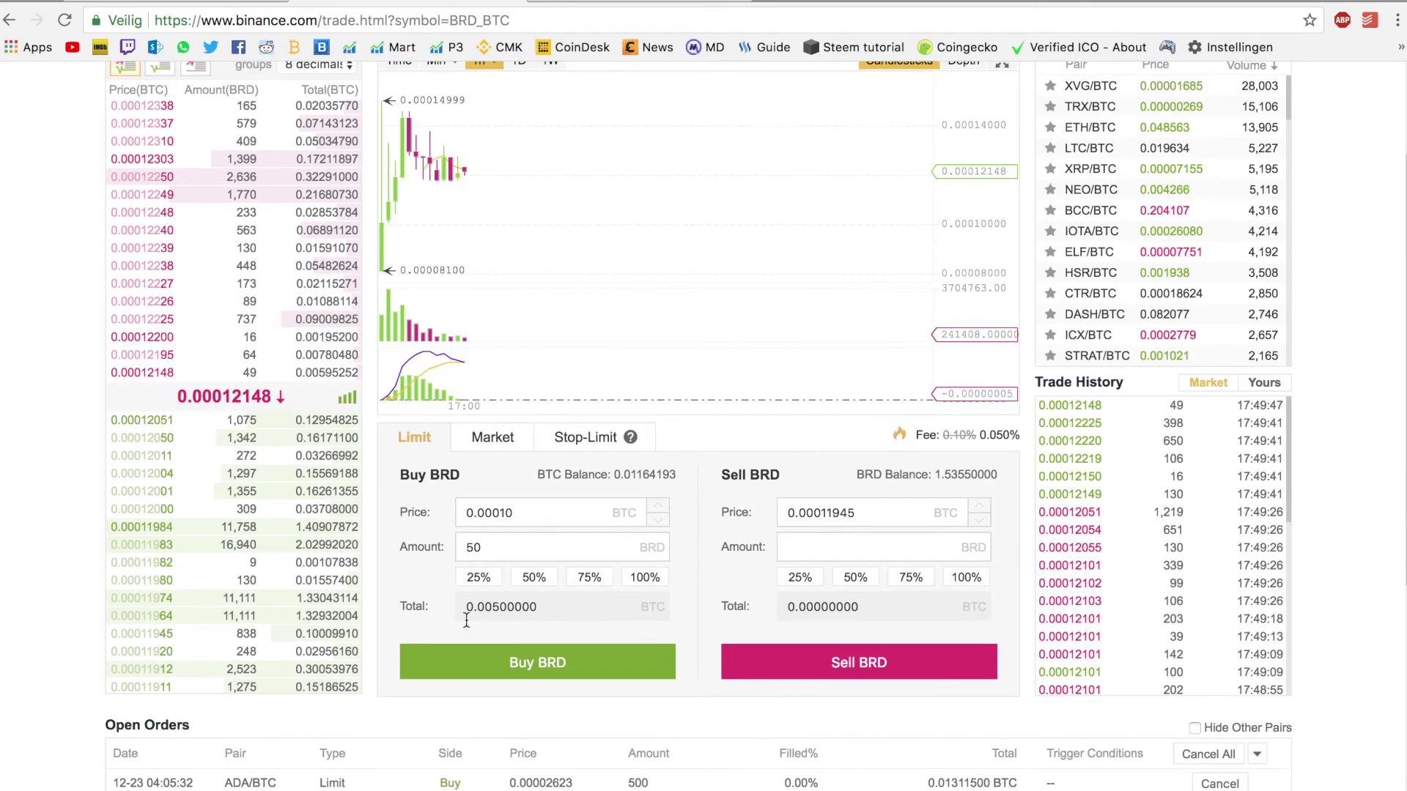
# Place the 50 BRD limit buy at 0.00010 and hide open orders from other pairs.
pyautogui.doubleClick(516, 675)
pyautogui.scroll(-4, 648, 732)
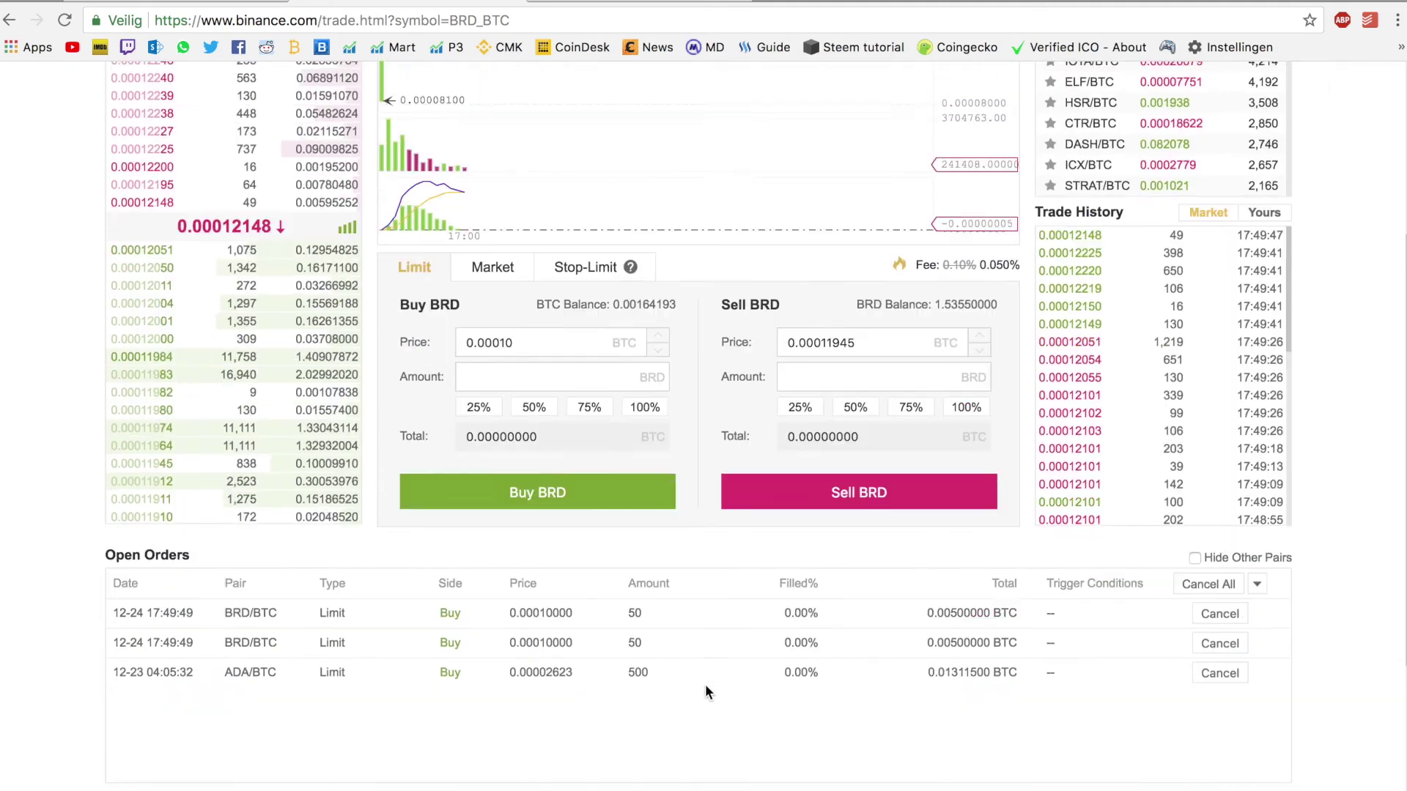
pyautogui.scroll(-1, 705, 691)
pyautogui.click(1195, 505)
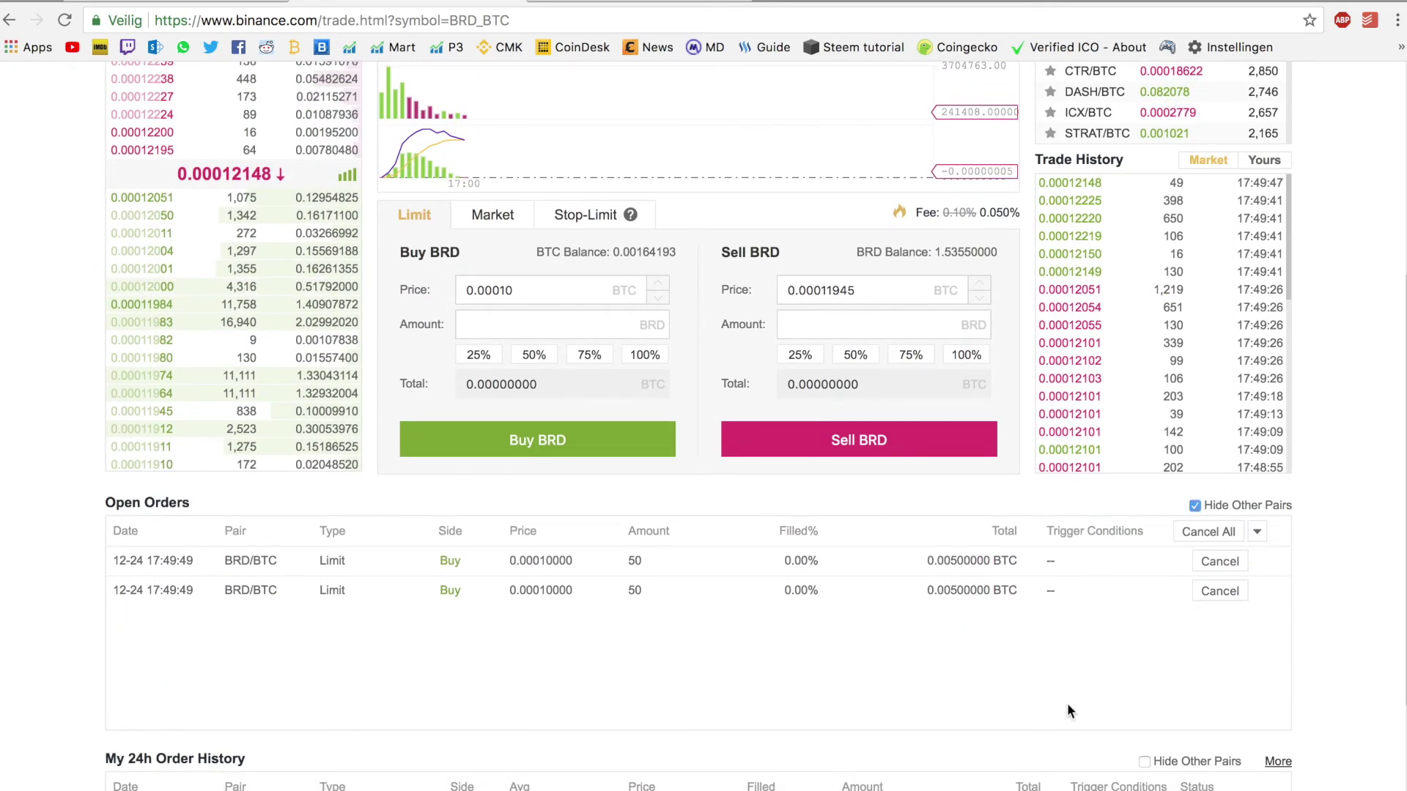
pyautogui.scroll(-2, 1068, 706)
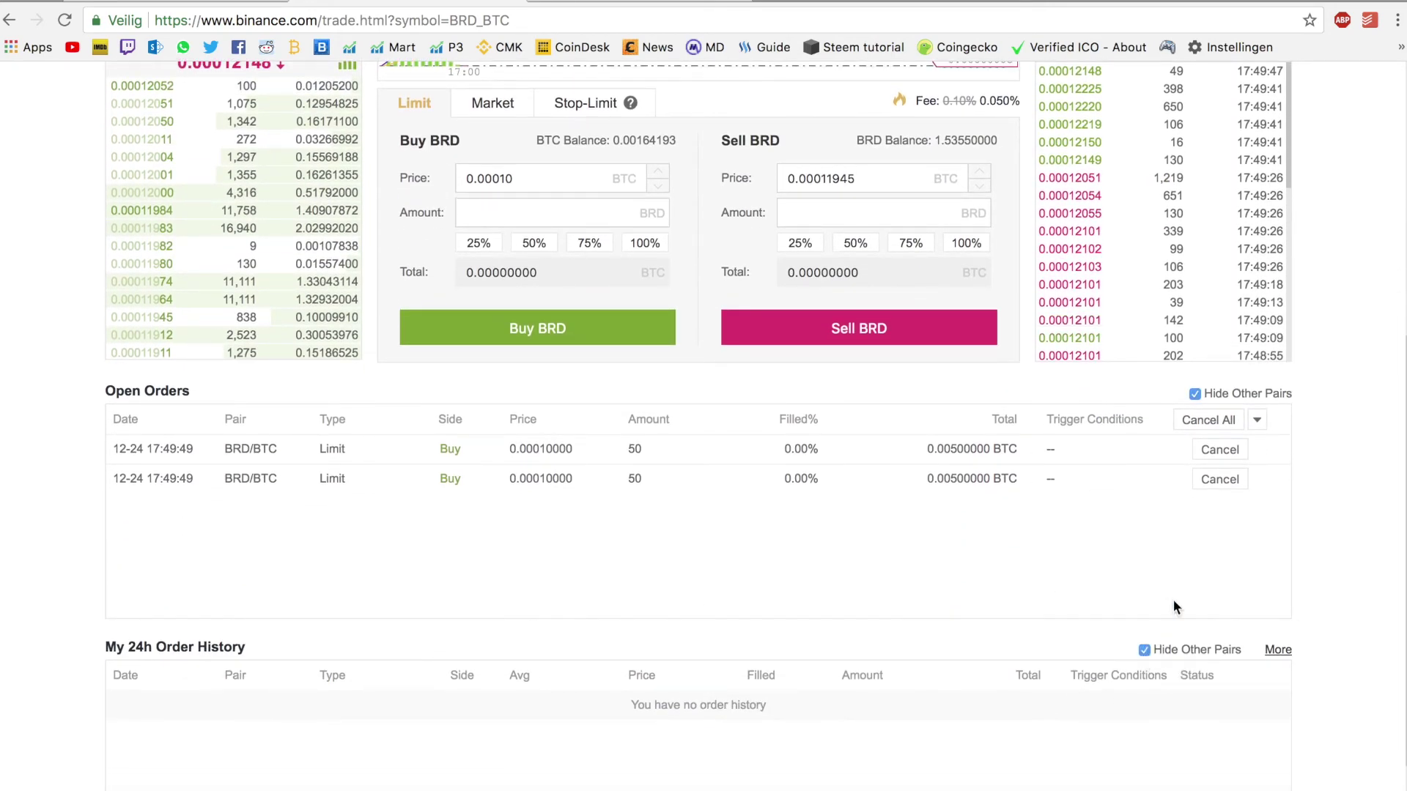
# Cancel the duplicate BRD/BTC buy, leaving one 50 BRD order at 0.00010000.
pyautogui.click(1219, 450)
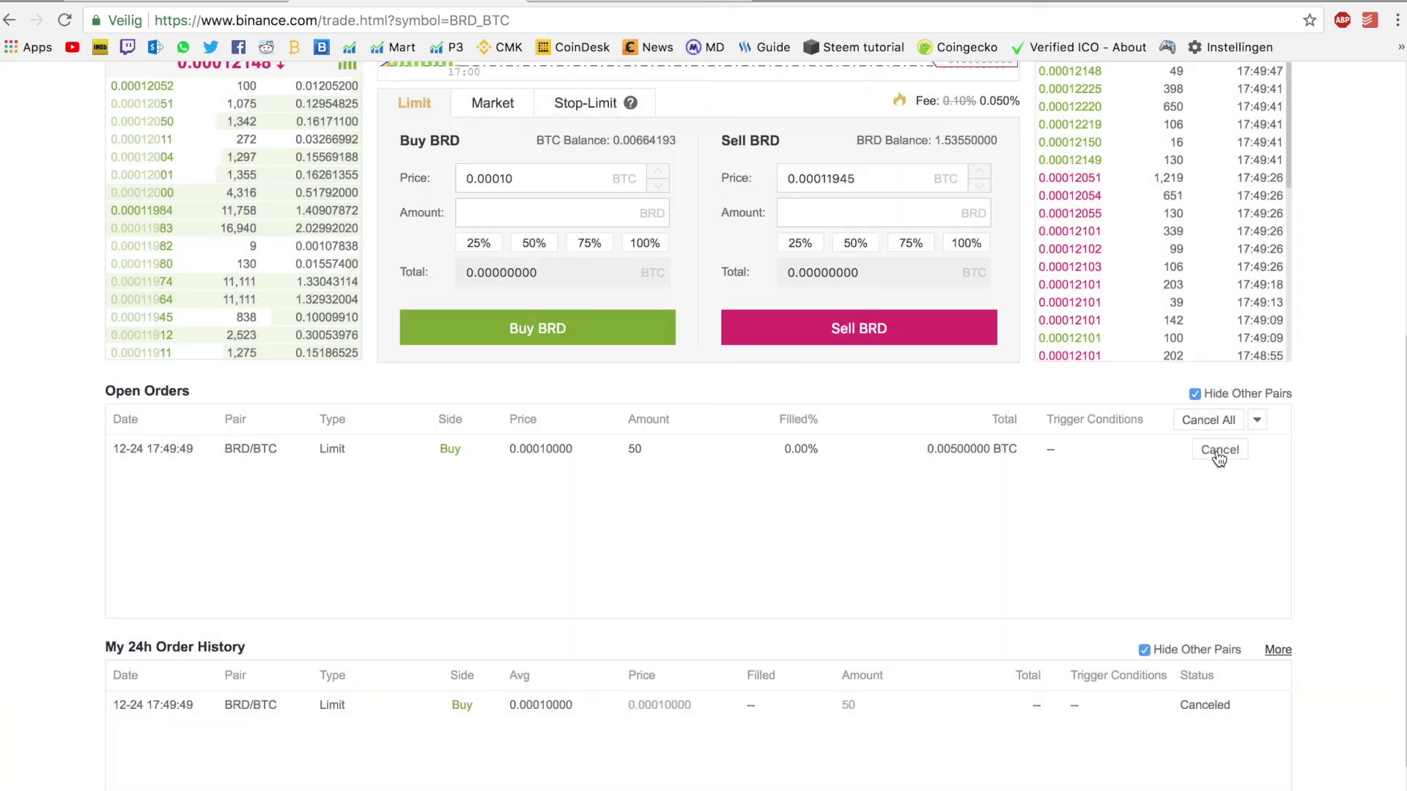
pyautogui.scroll(1, 757, 466)
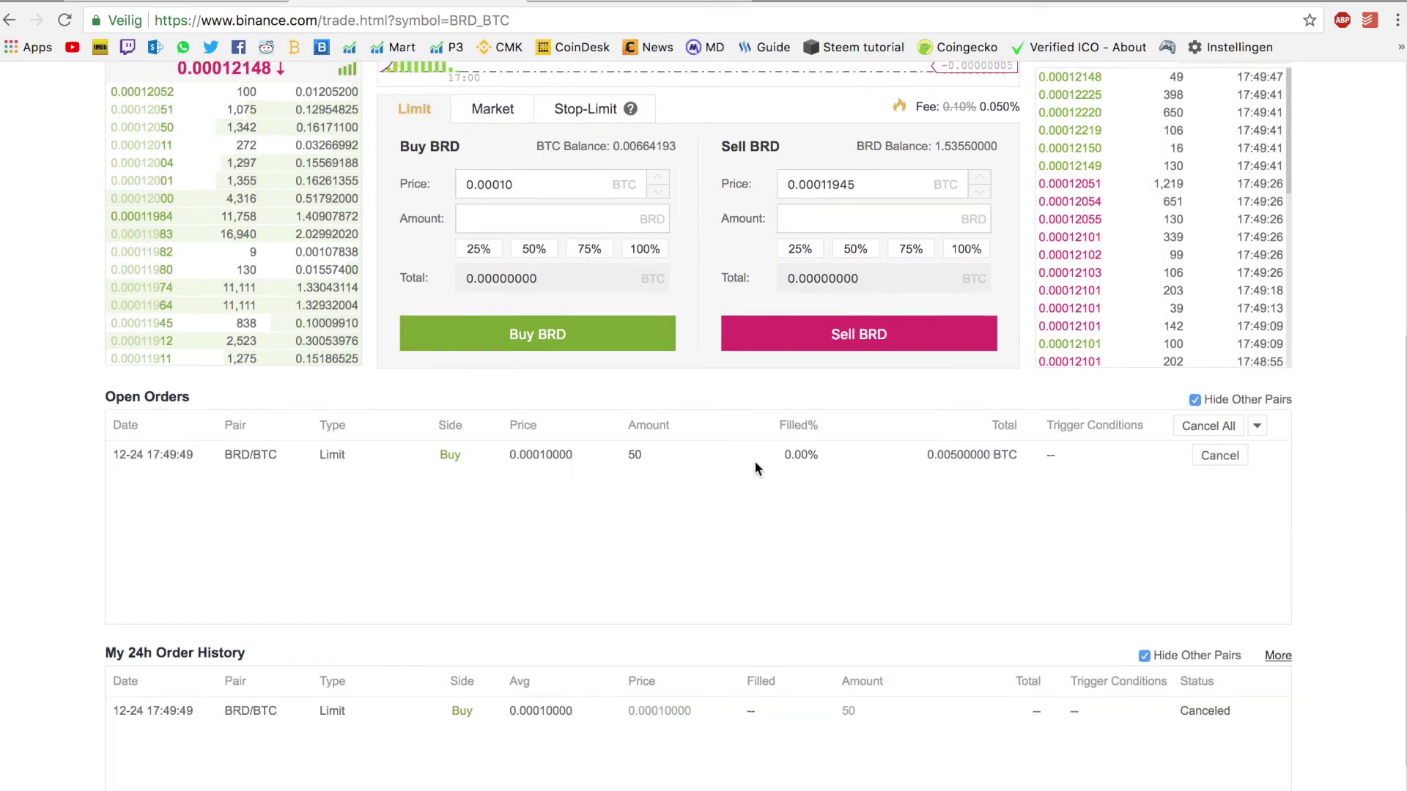
pyautogui.scroll(2, 754, 460)
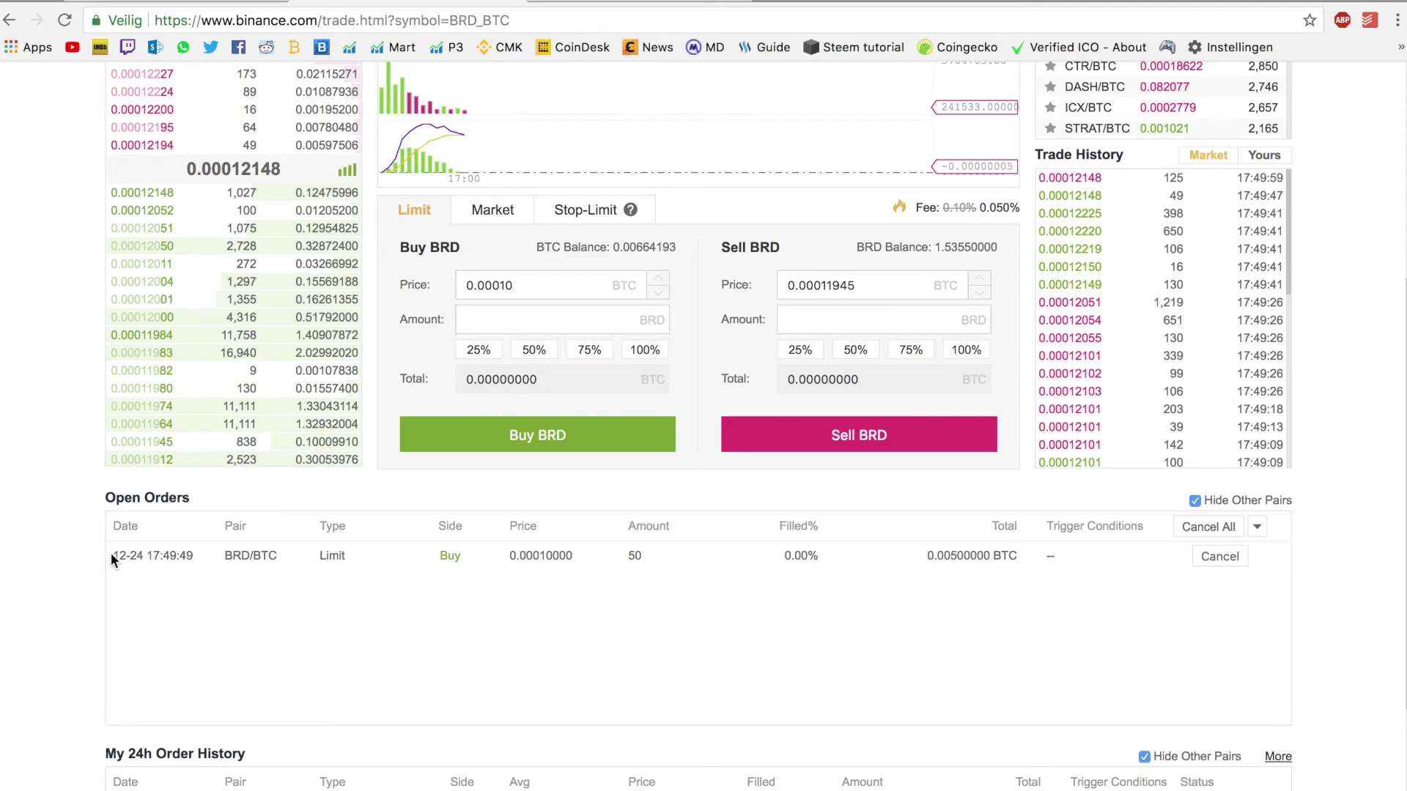
pyautogui.moveTo(111, 554); pyautogui.dragTo(1022, 557)
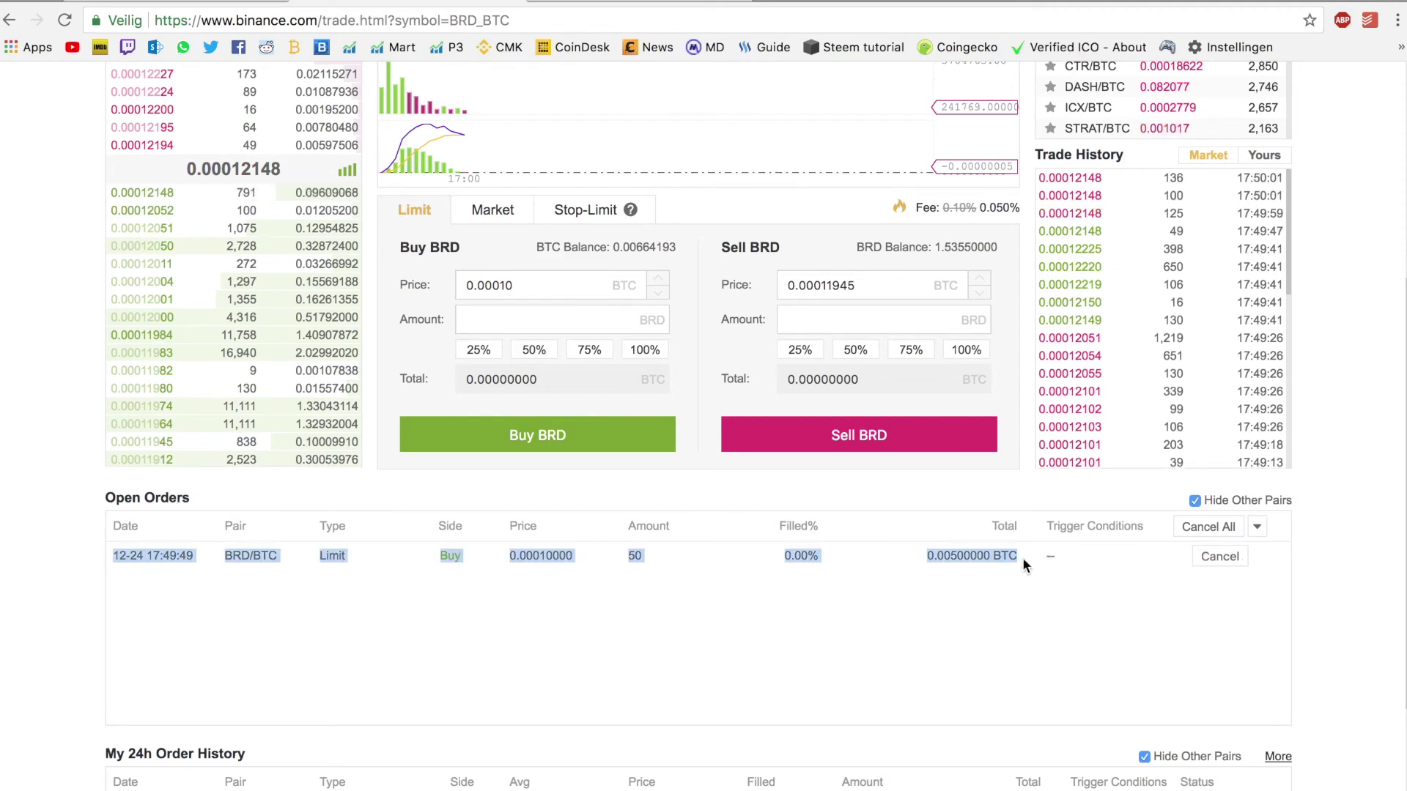
pyautogui.scroll(1, 1023, 557)
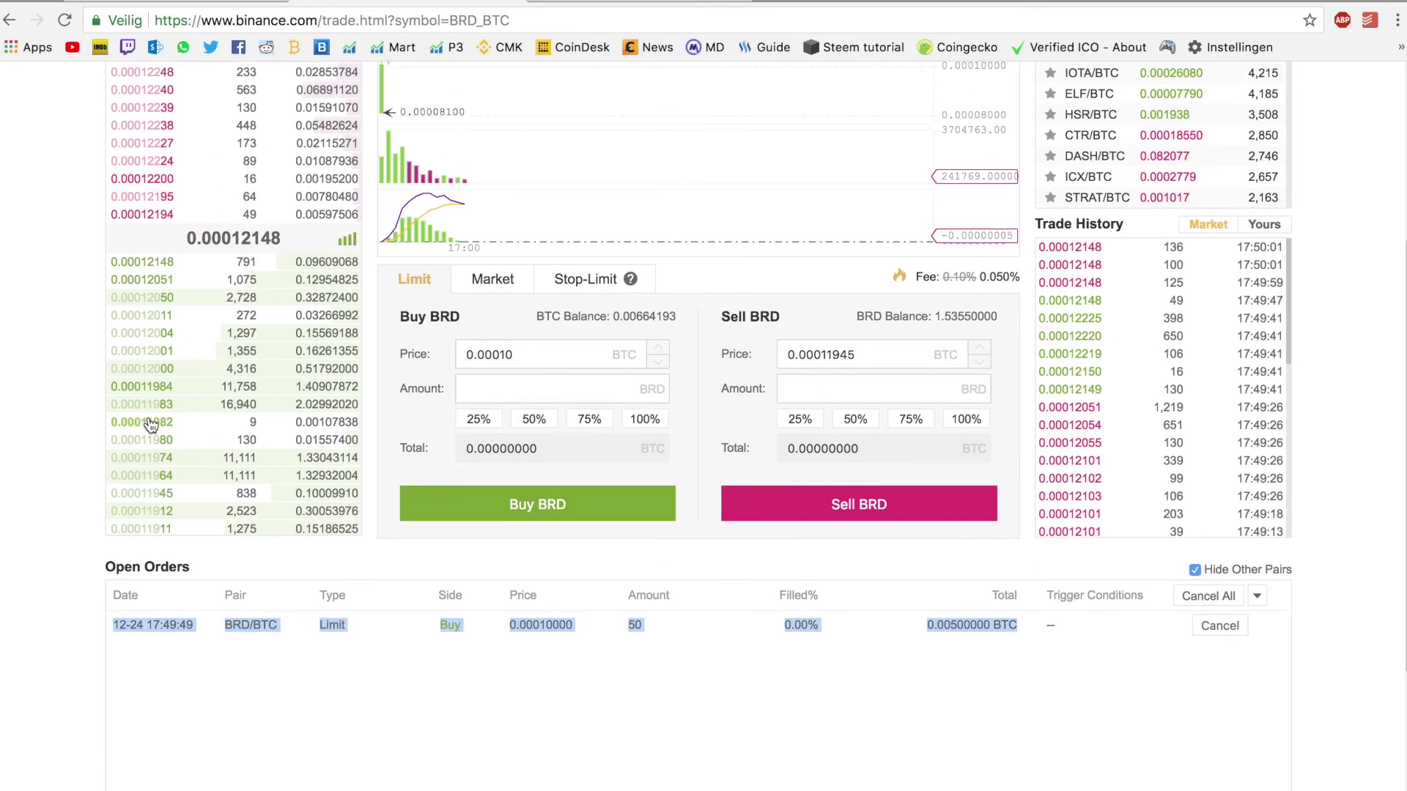
pyautogui.click(353, 631)
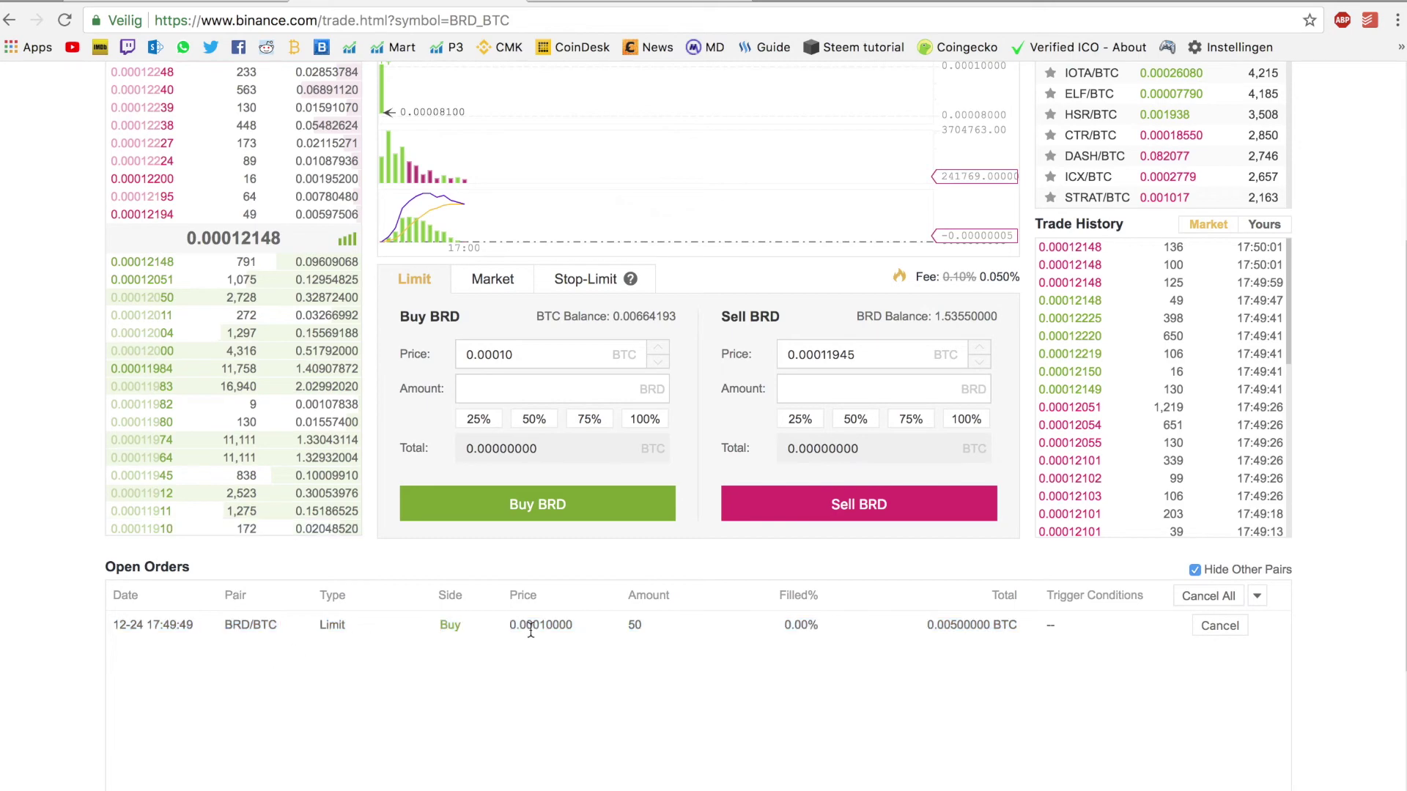
pyautogui.click(584, 636)
# Buy 27 BRD at the 0.00012194 ask using 50% of the balance, and check the filled order.
pyautogui.scroll(1, 583, 632)
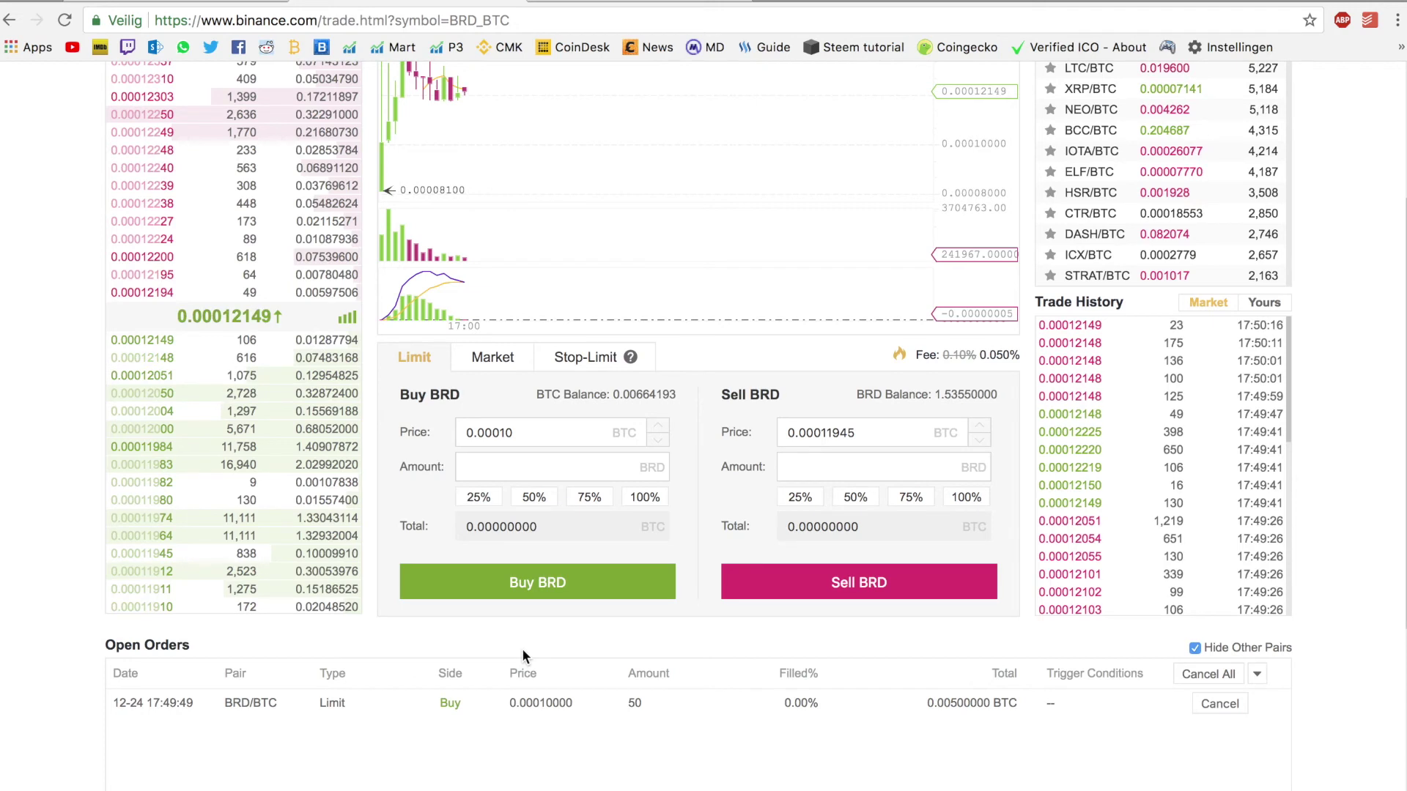
pyautogui.click(129, 297)
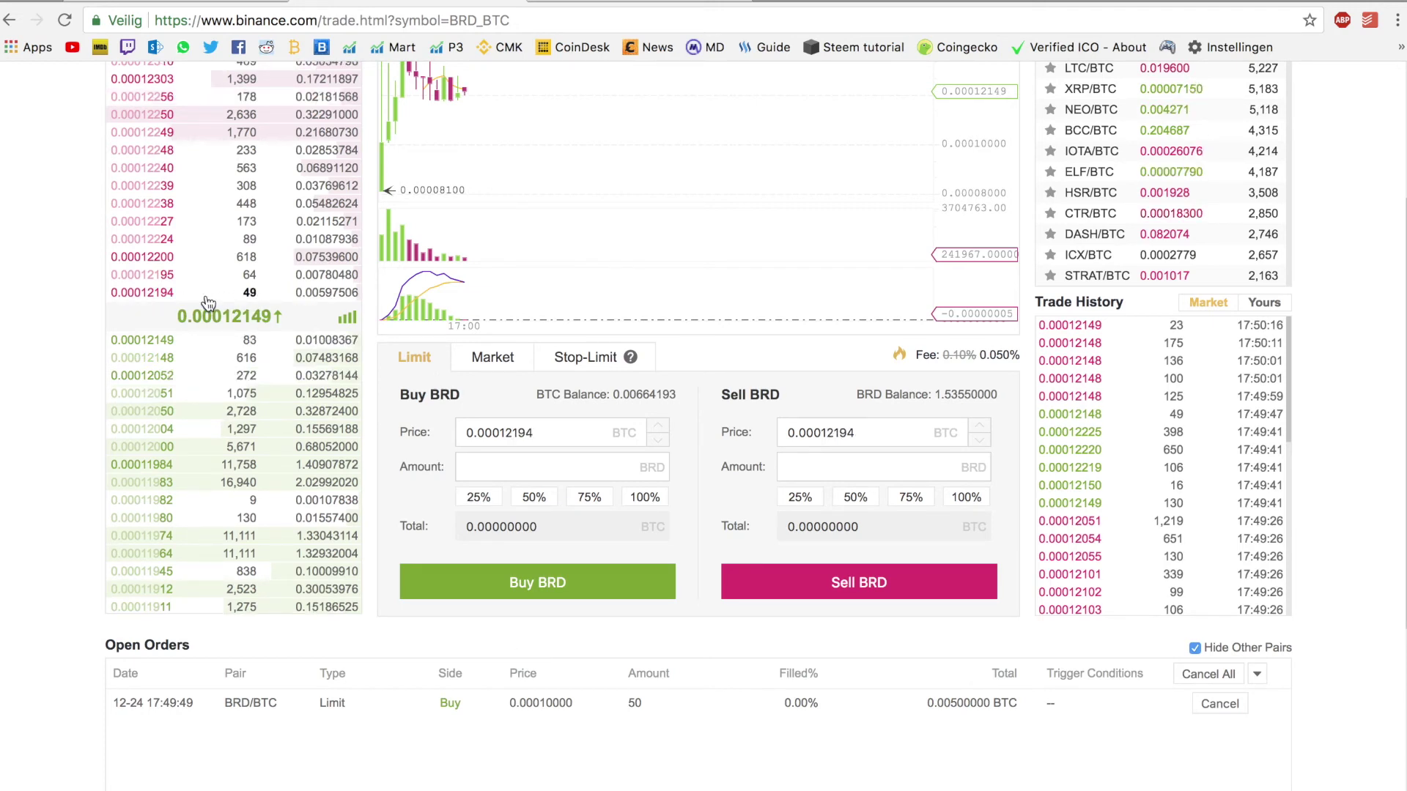
pyautogui.click(534, 498)
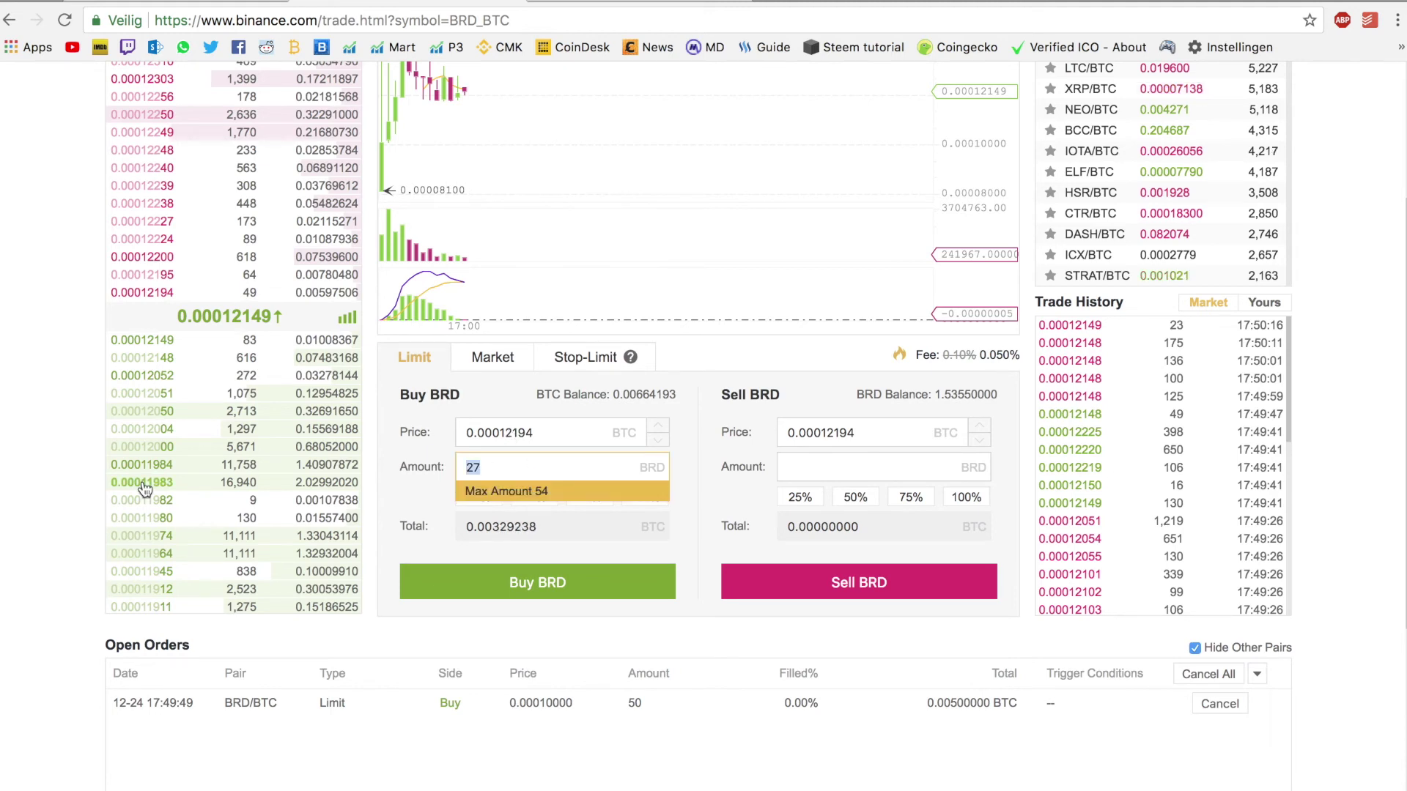
pyautogui.click(391, 516)
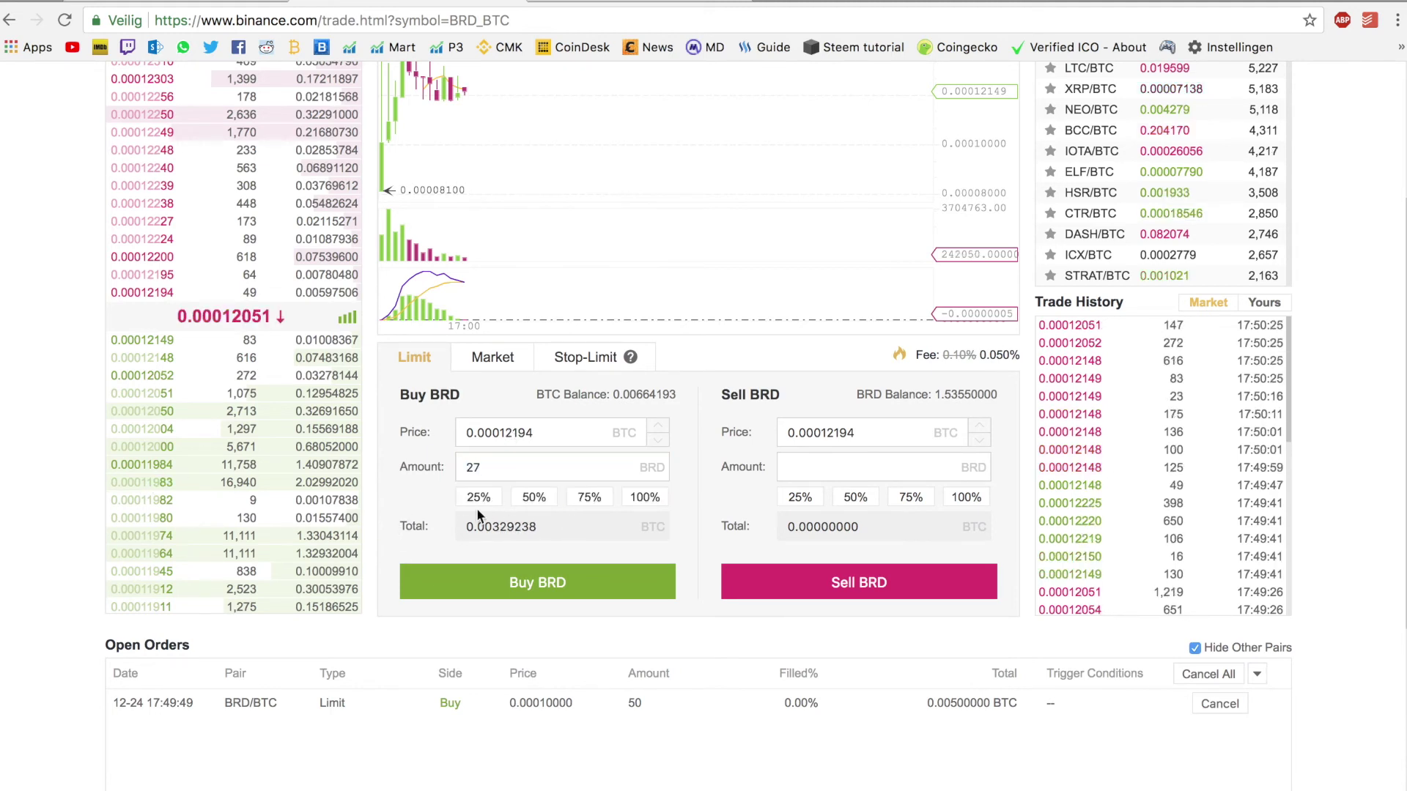
pyautogui.click(556, 599)
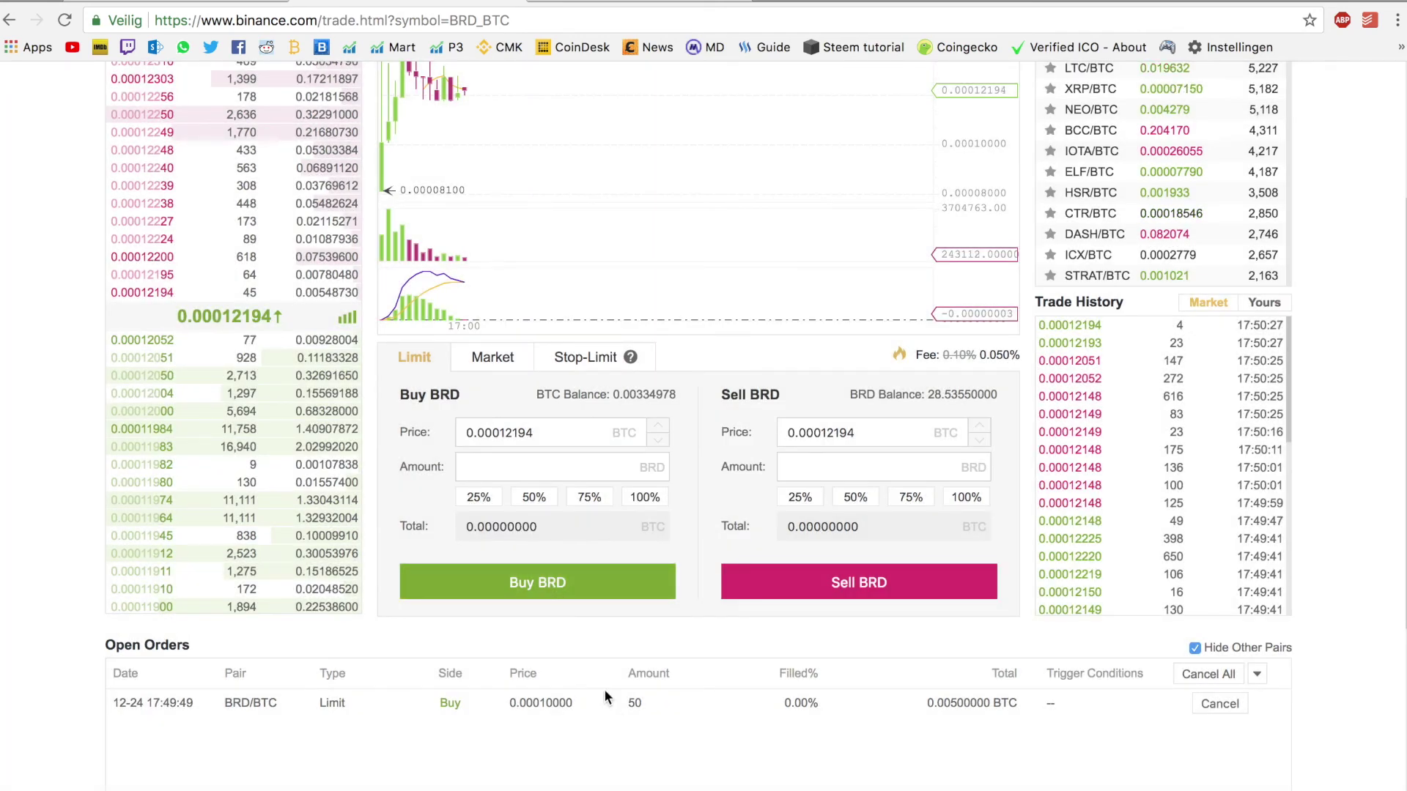
pyautogui.scroll(-6, 650, 759)
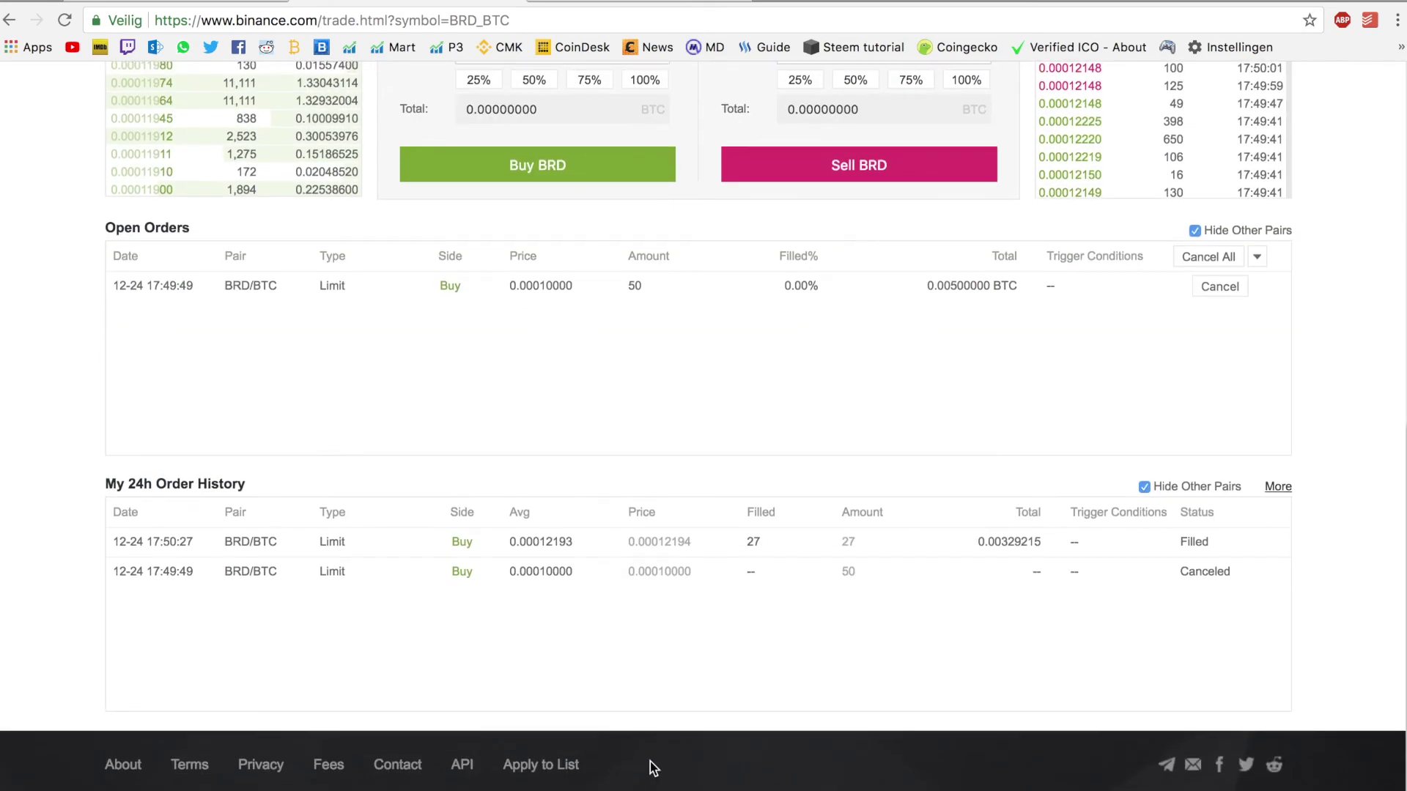
pyautogui.moveTo(750, 542); pyautogui.dragTo(877, 544)
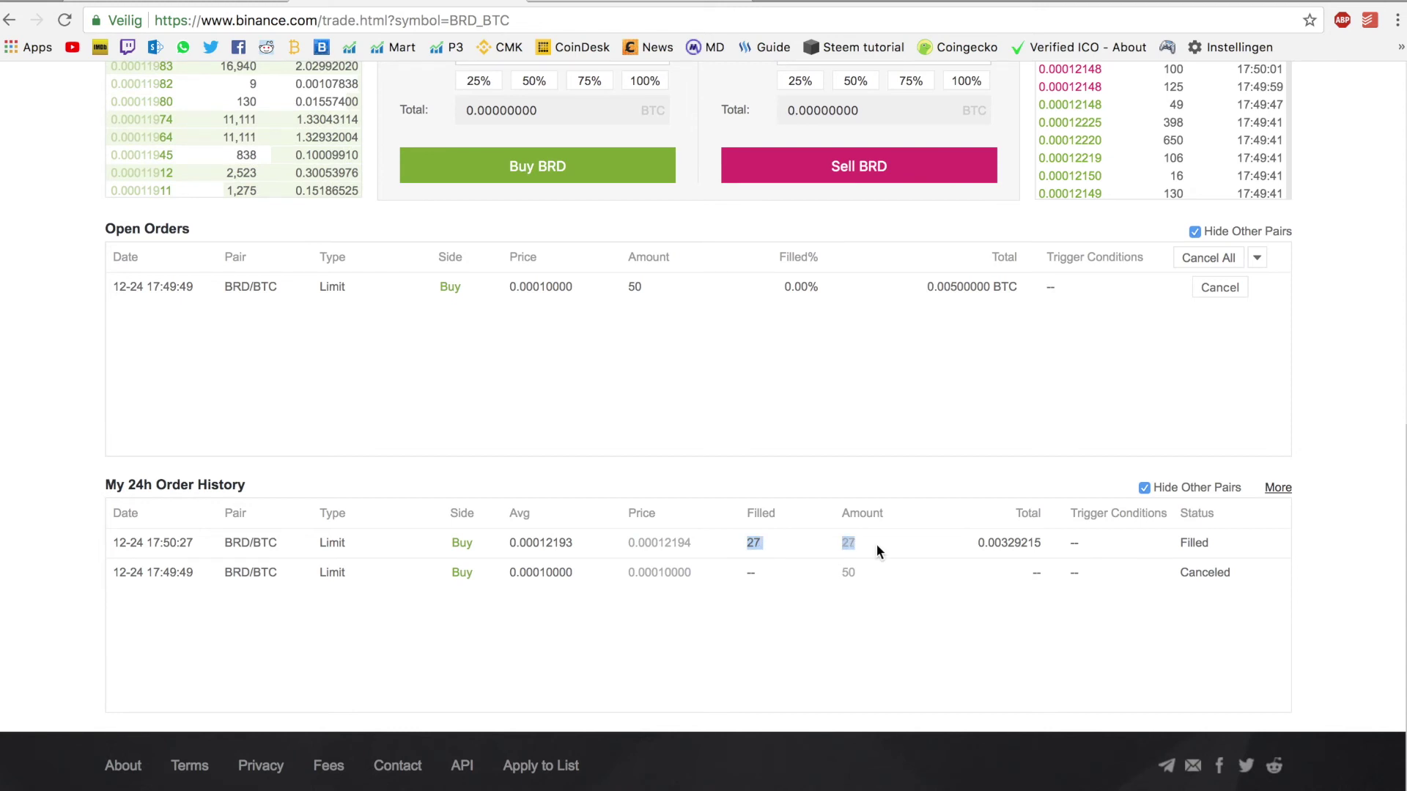
pyautogui.click(876, 544)
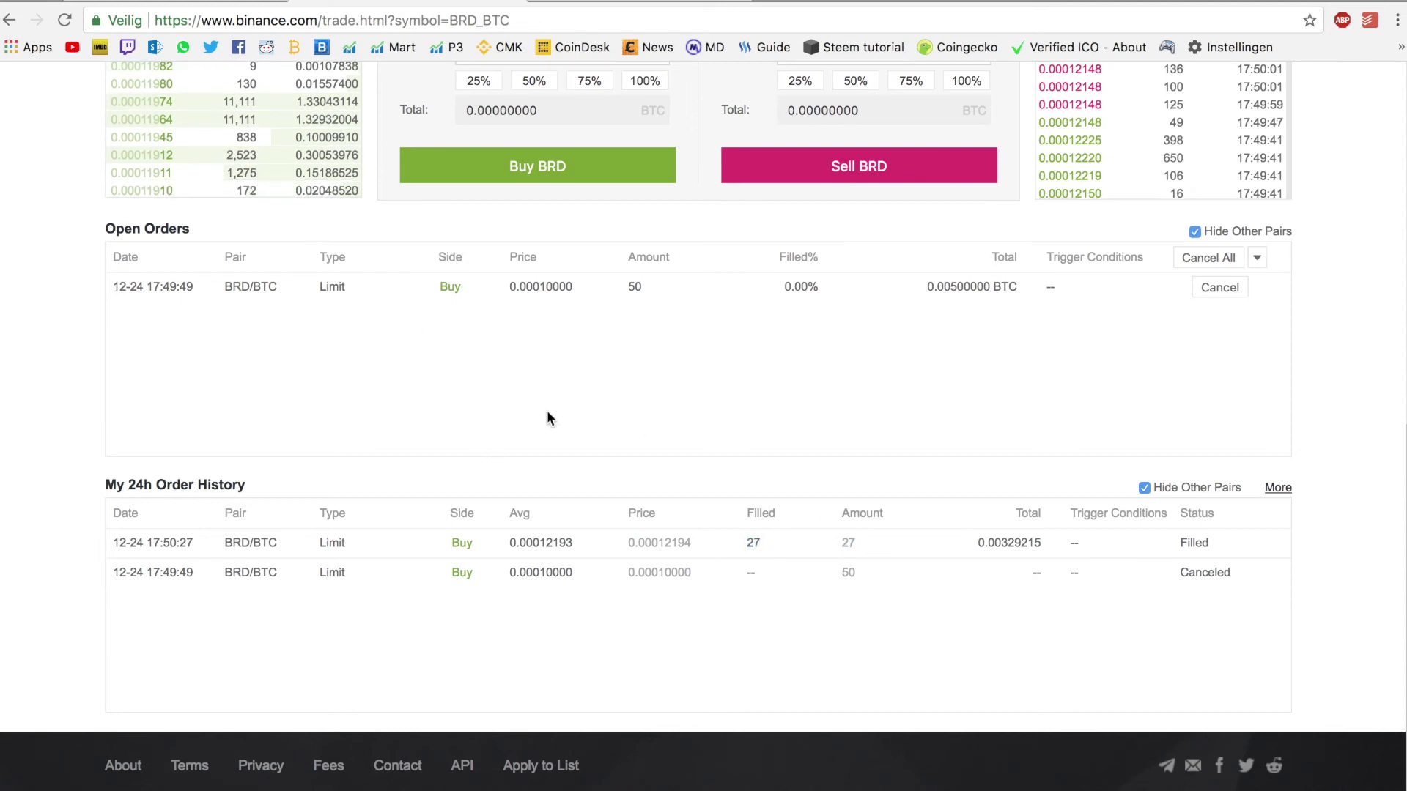
pyautogui.scroll(5, 547, 410)
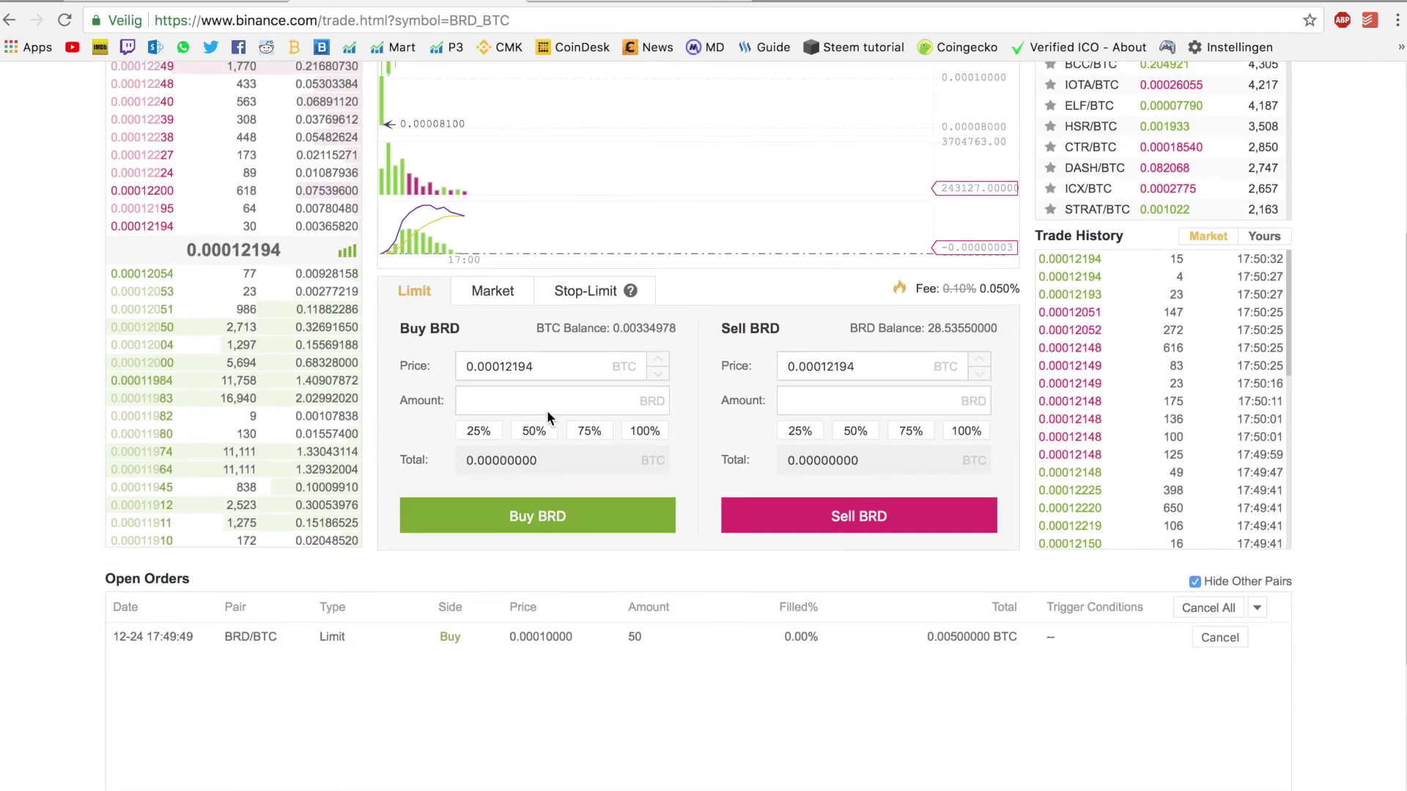
# Sell 100% (28 BRD) with a limit price of 0.000135 BTC.
pyautogui.click(960, 440)
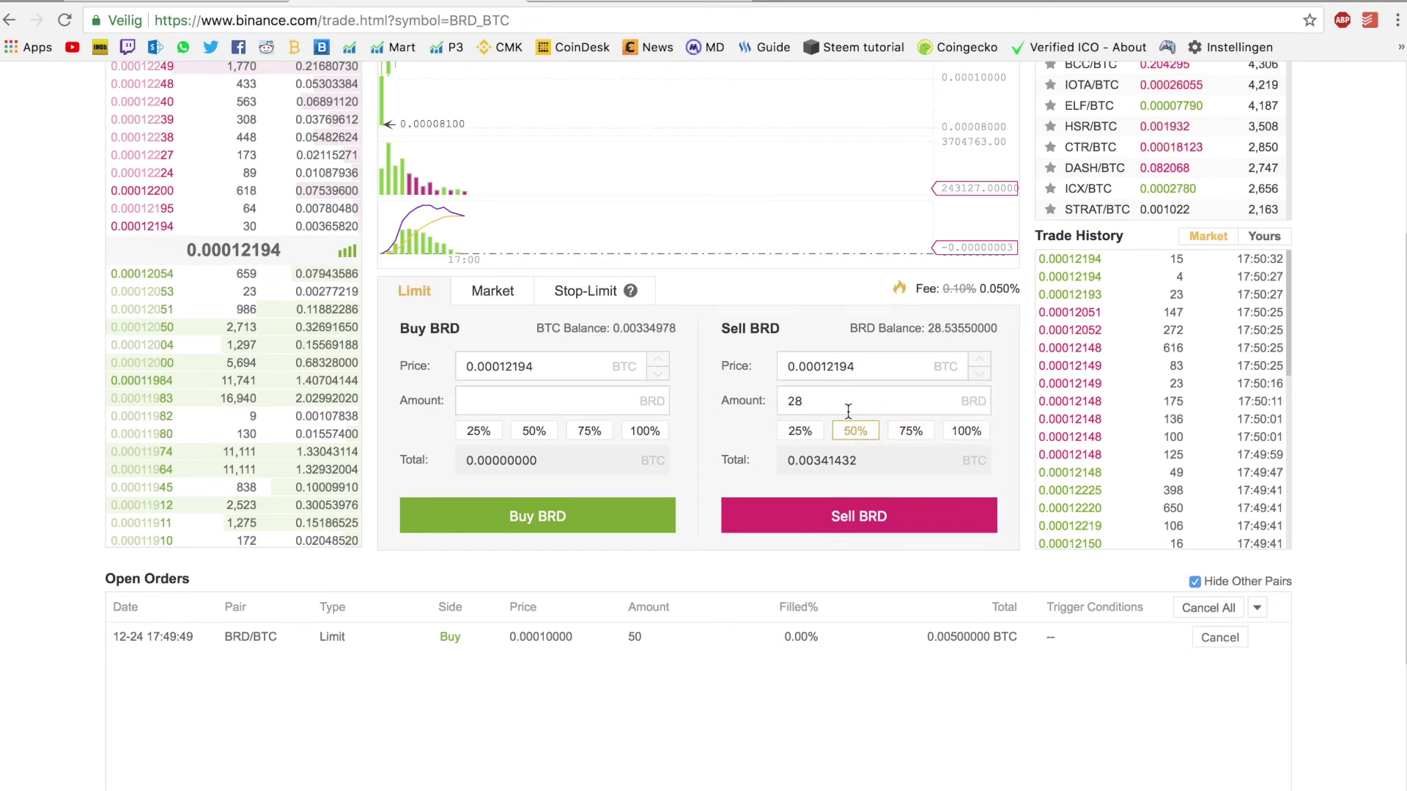
pyautogui.moveTo(825, 366); pyautogui.dragTo(915, 366)
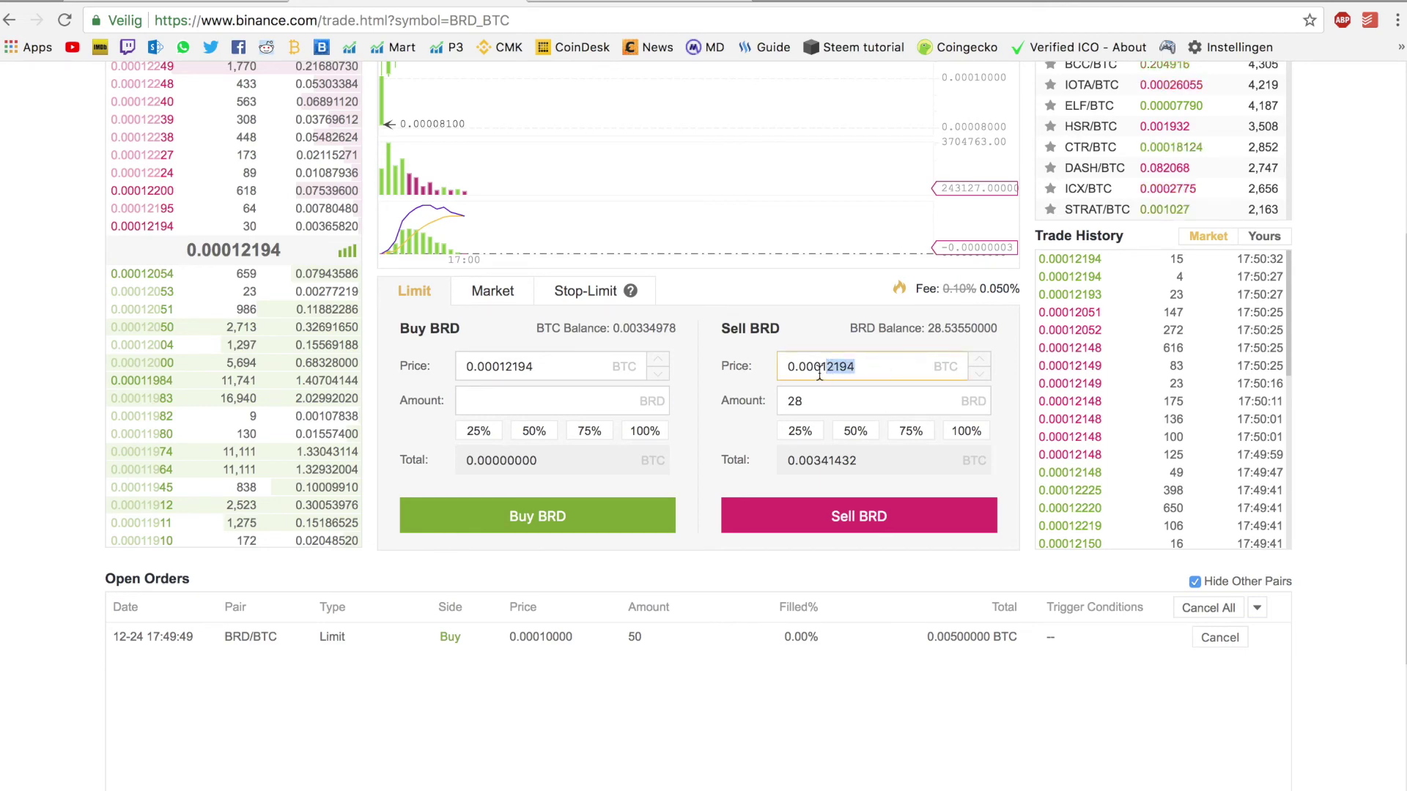
pyautogui.scroll(-3, 842, 666)
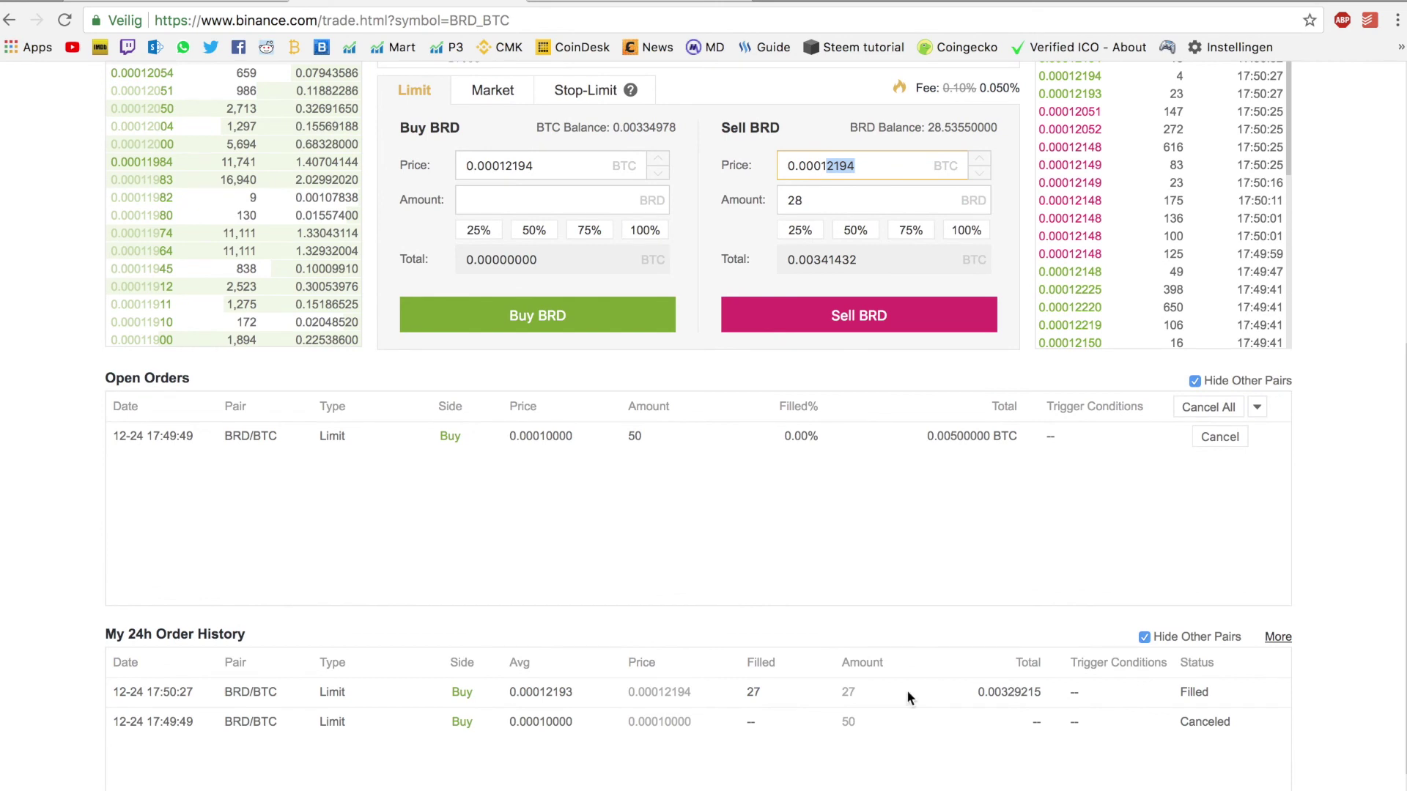
pyautogui.doubleClick(675, 692)
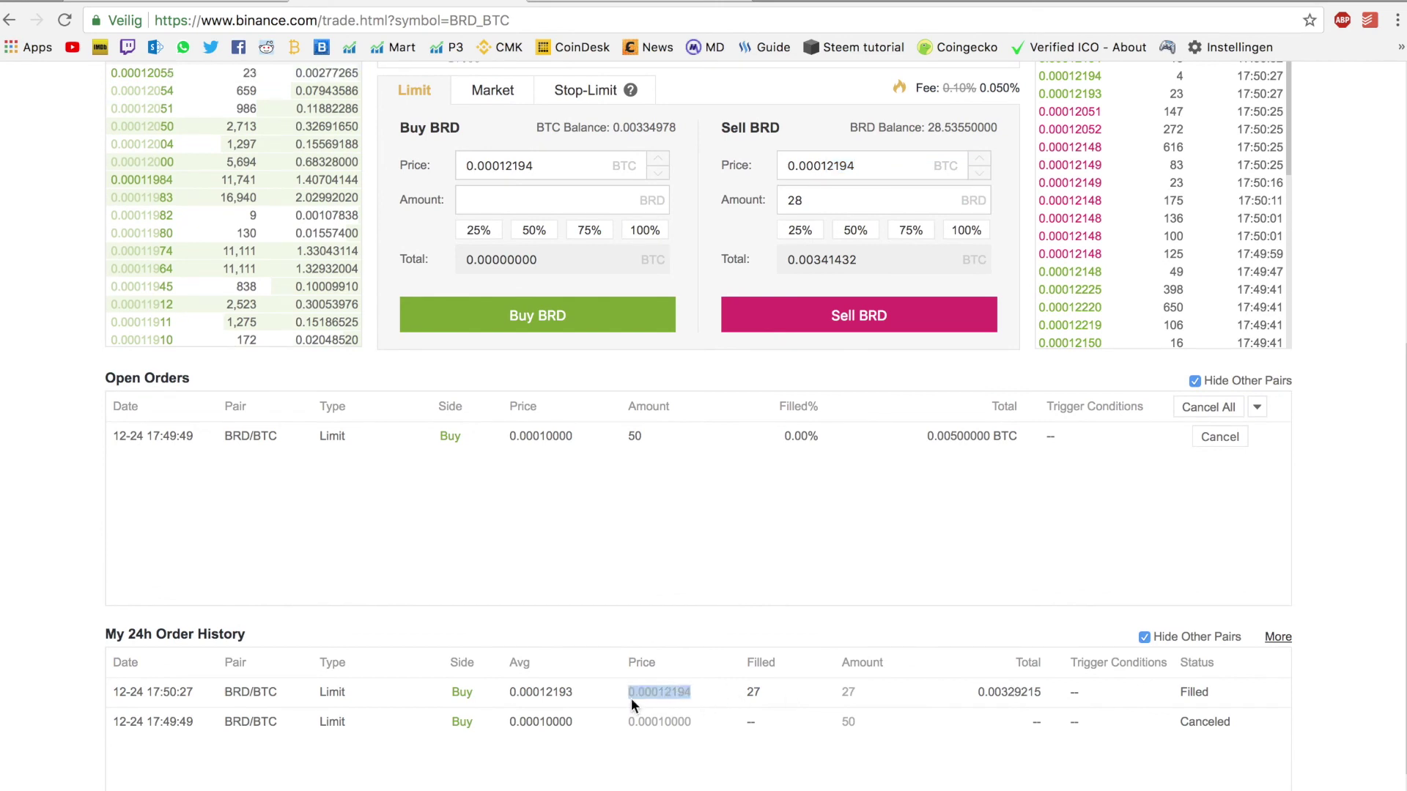
pyautogui.scroll(2, 732, 647)
pyautogui.moveTo(869, 306); pyautogui.dragTo(643, 297)
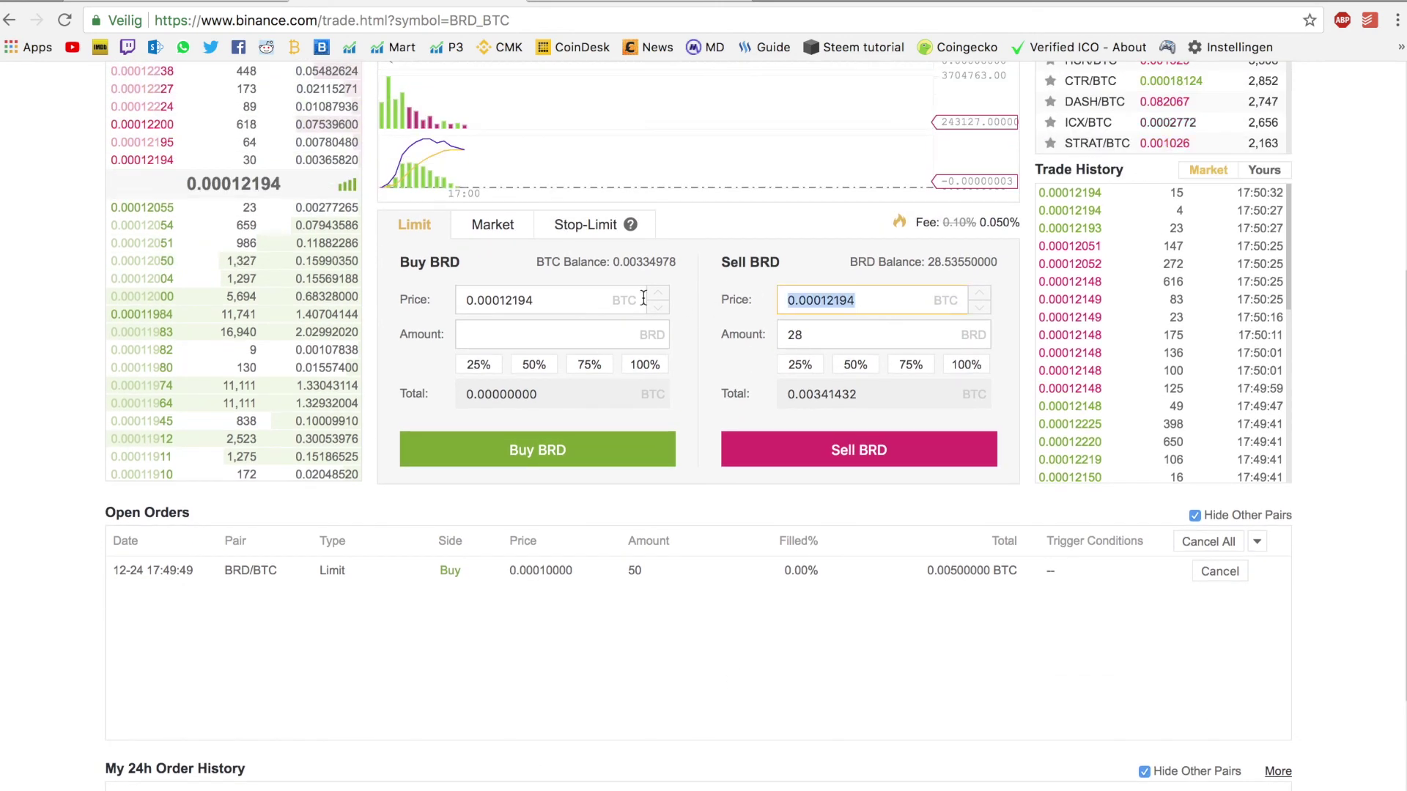
pyautogui.click(835, 301)
pyautogui.moveTo(826, 302); pyautogui.dragTo(911, 304)
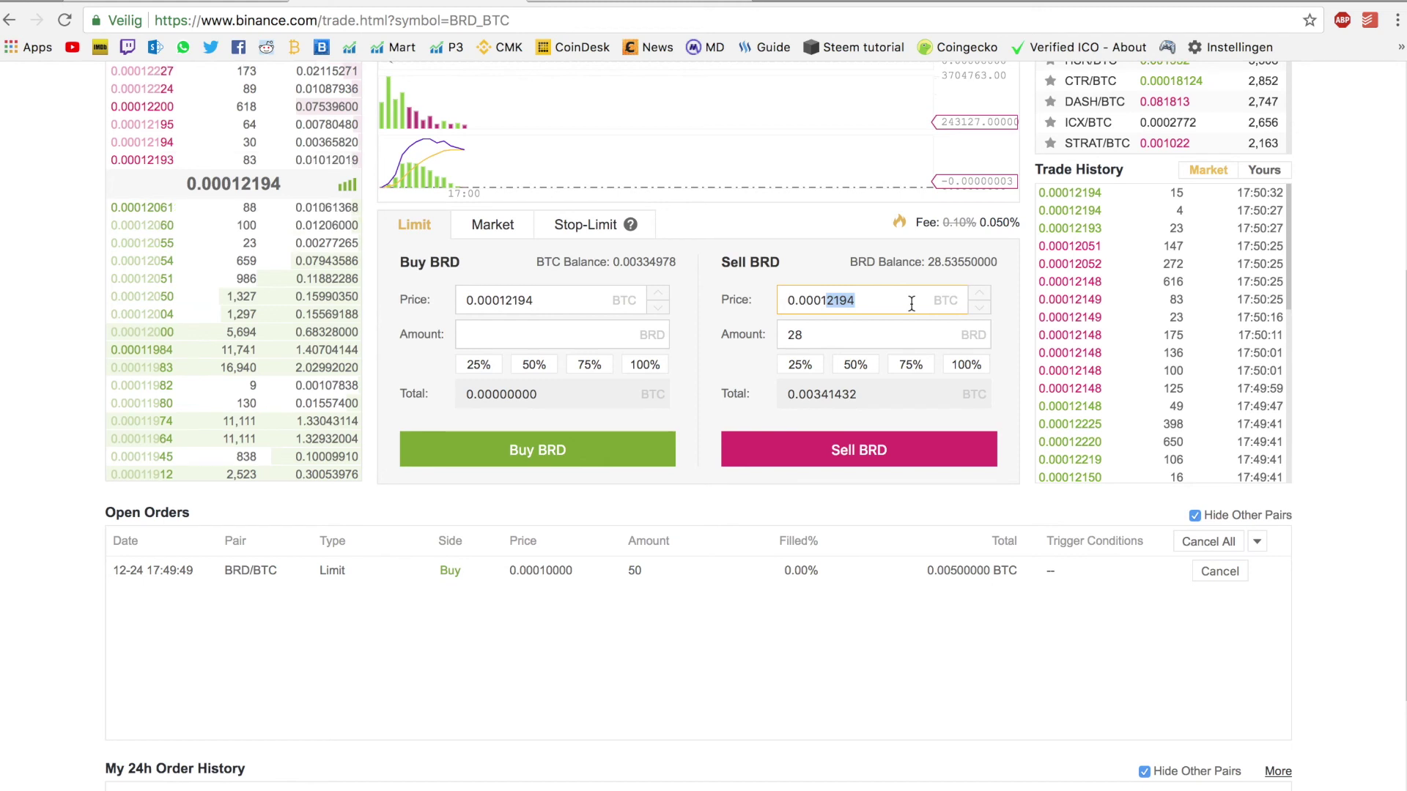
pyautogui.write('35')
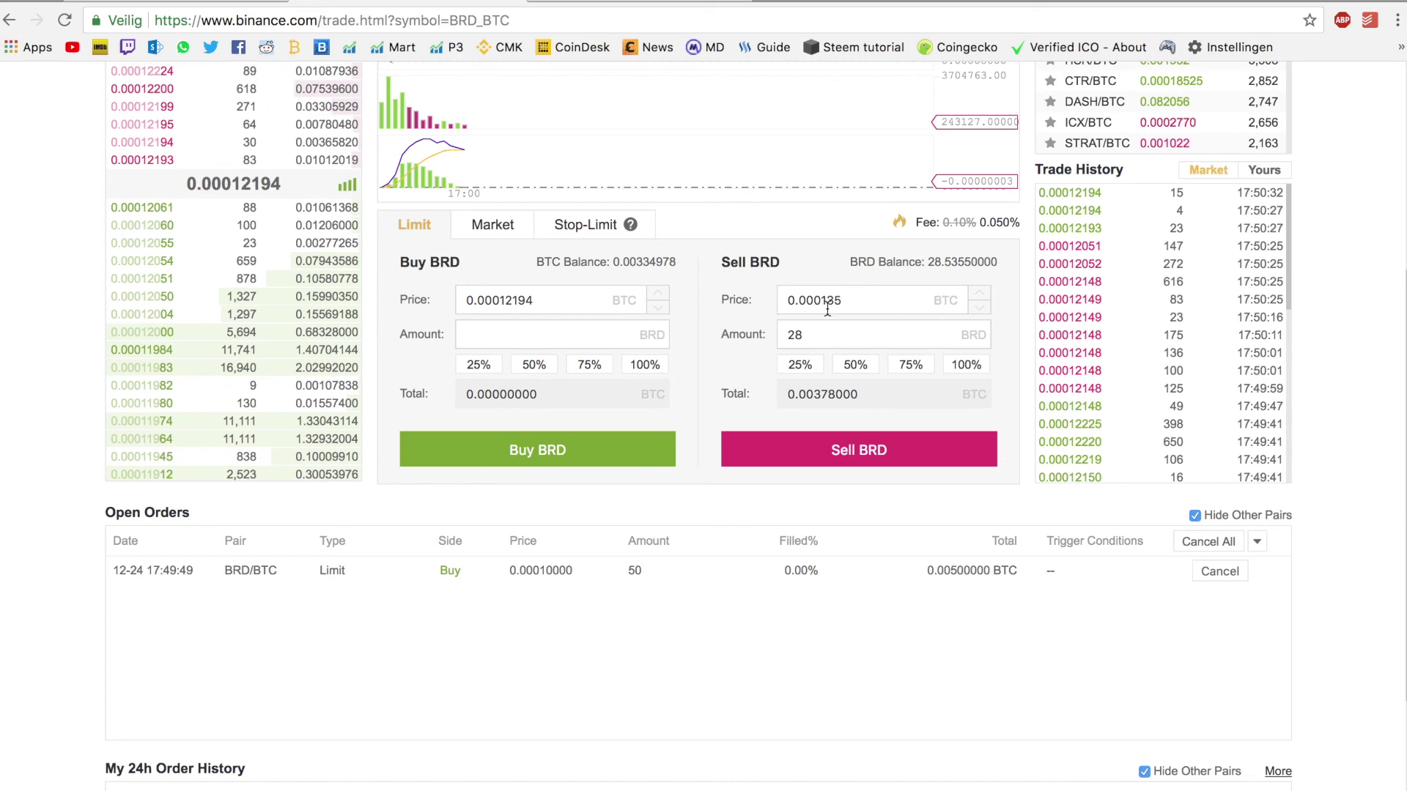
pyautogui.click(895, 457)
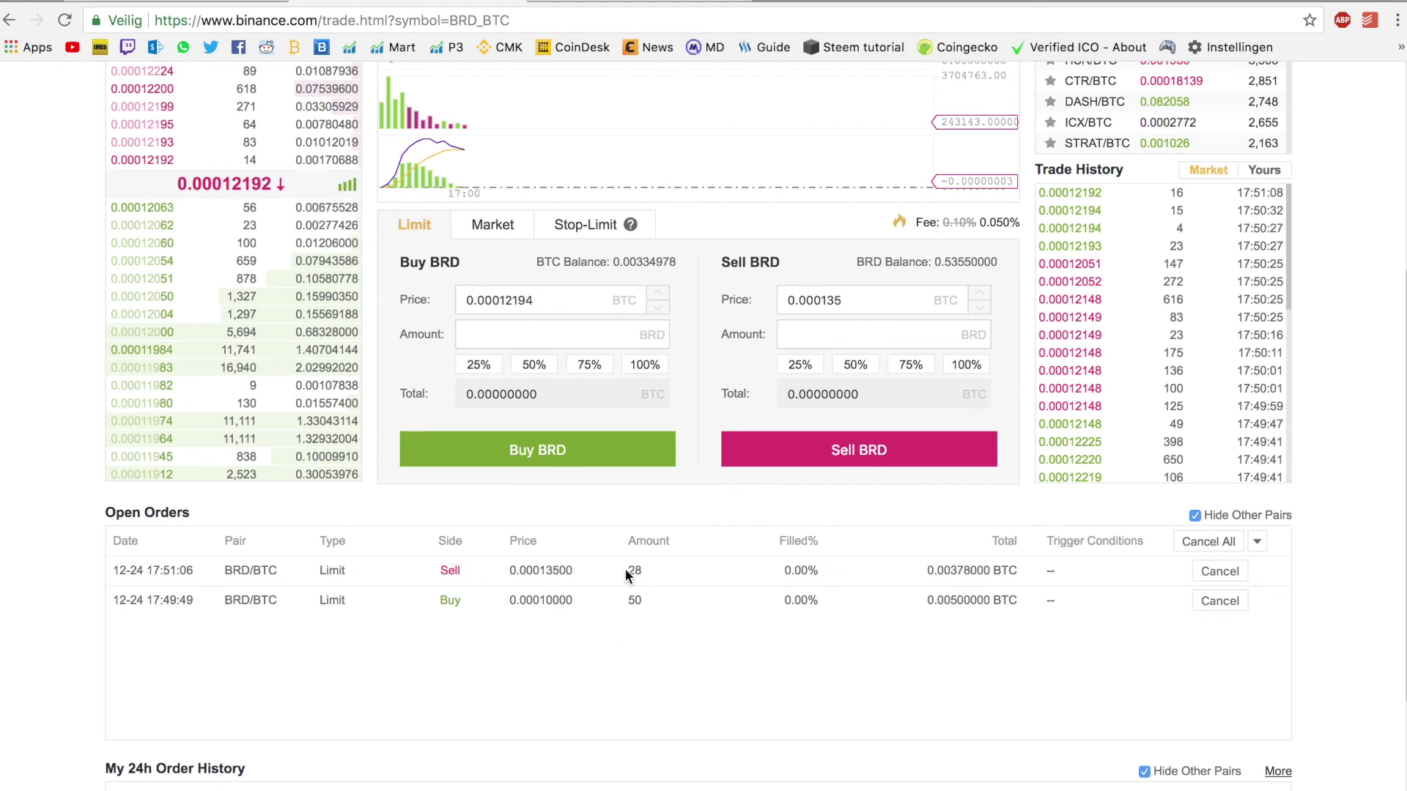
pyautogui.scroll(2, 625, 569)
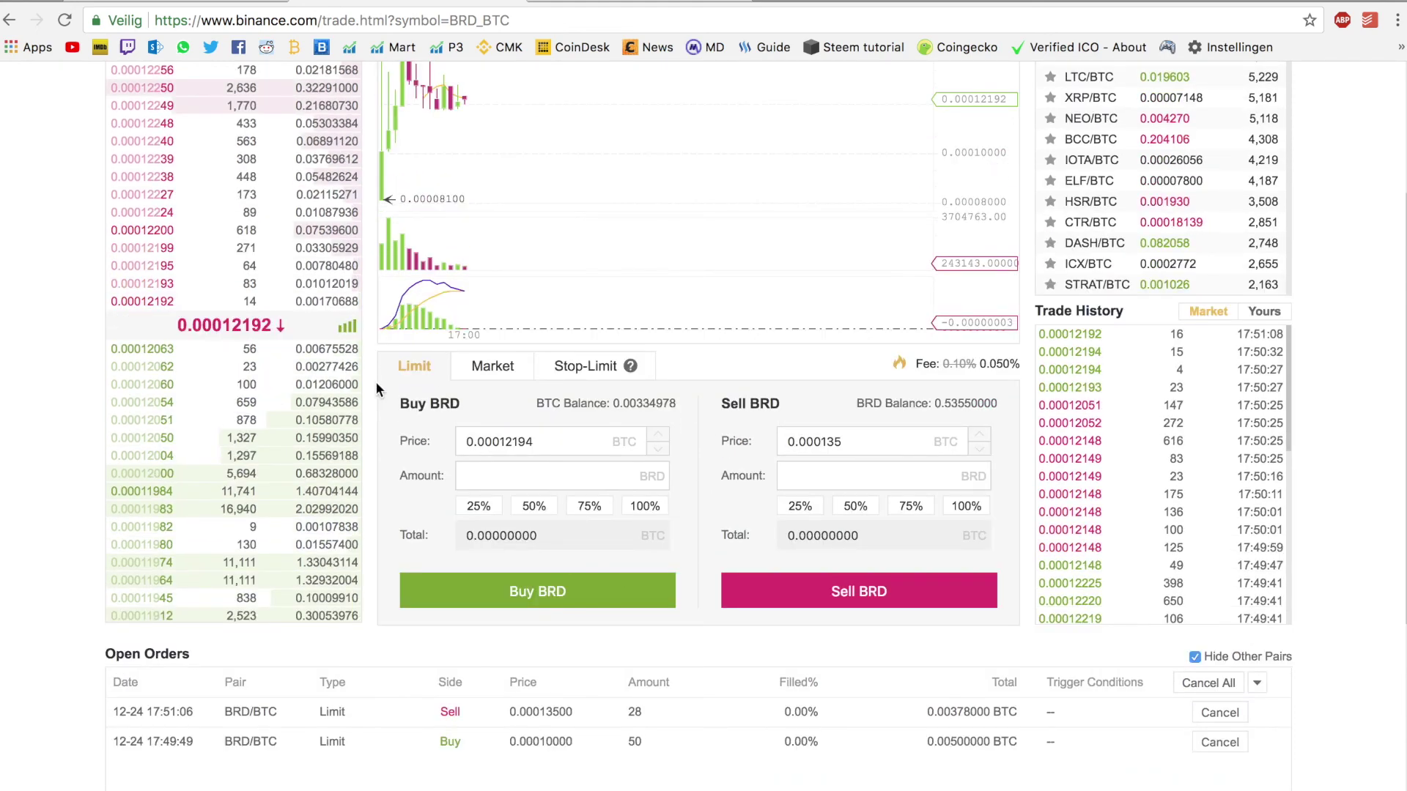
pyautogui.scroll(2, 364, 386)
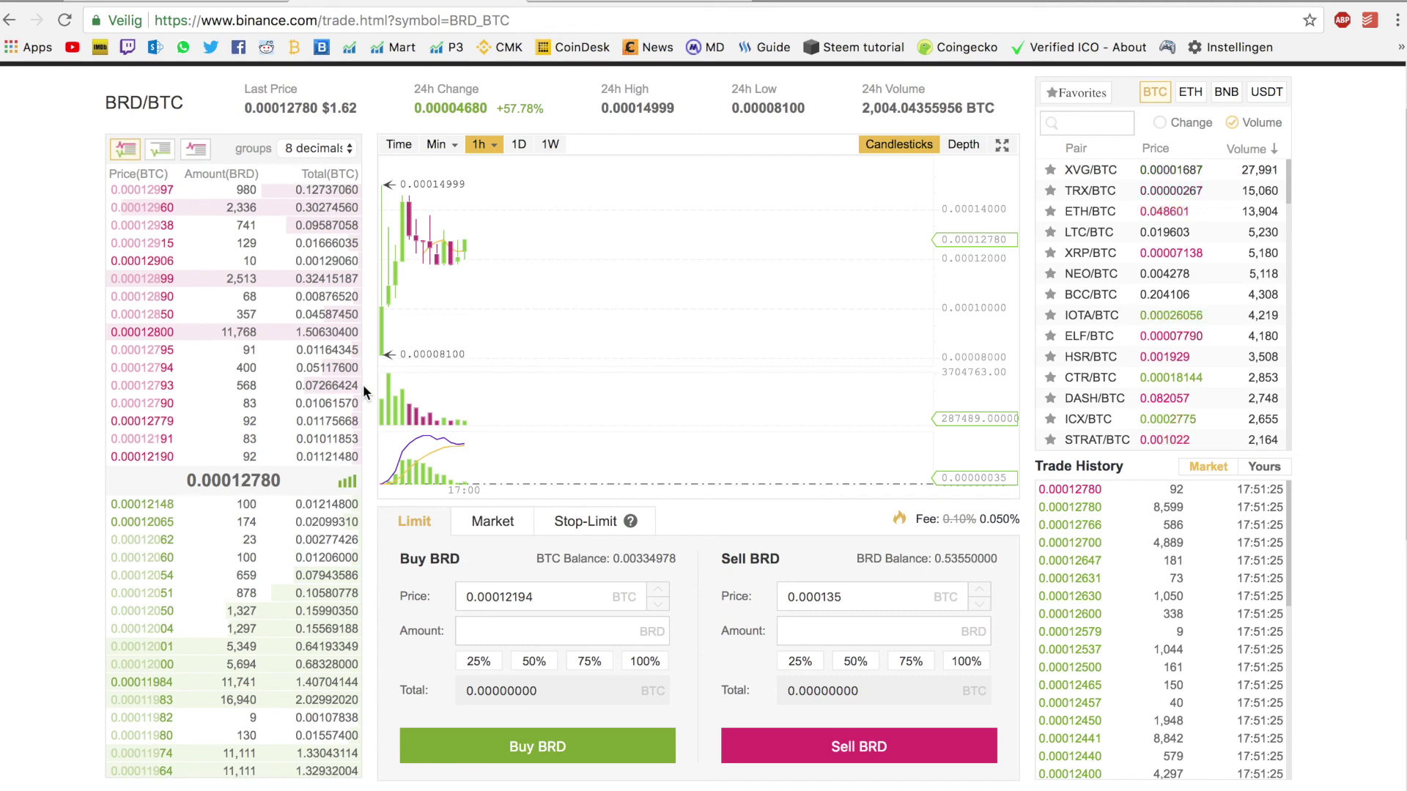
pyautogui.scroll(2, 364, 389)
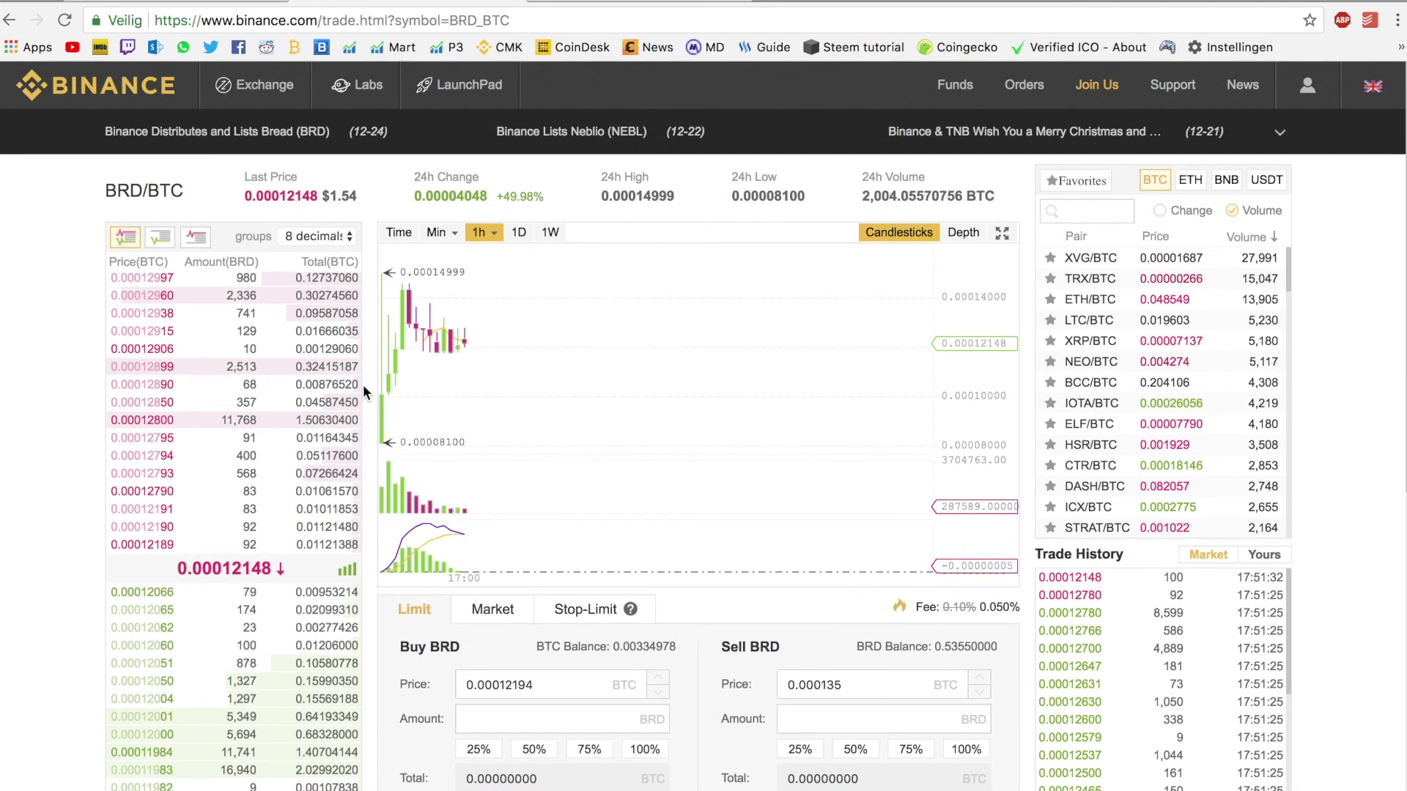